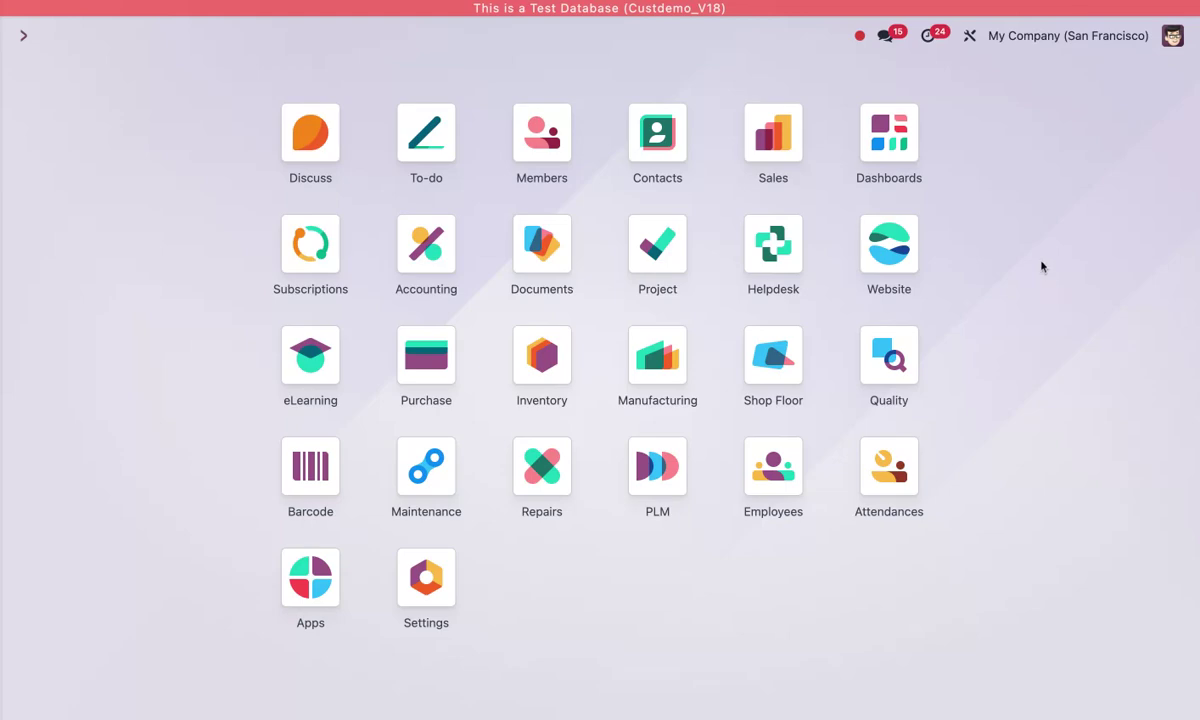
# - Show Sales orders as a monthly pivot with Marc Demo and Mitchell Admin total columns
pyautogui.click(778, 142)
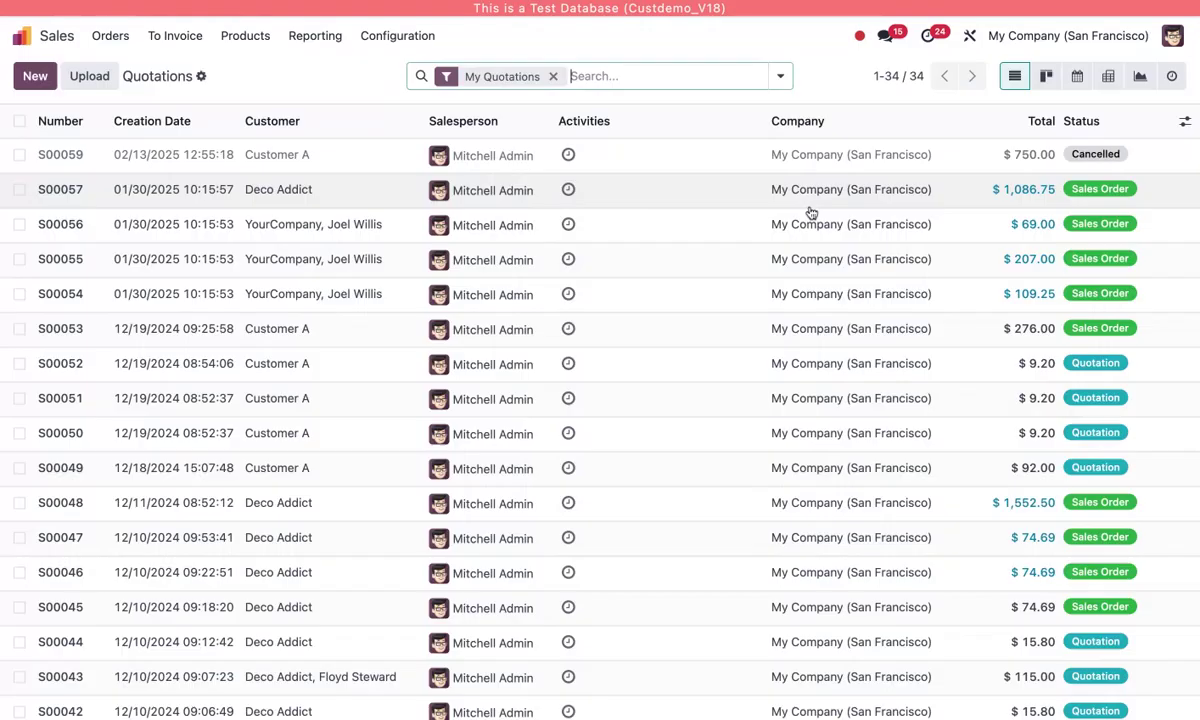
pyautogui.click(111, 38)
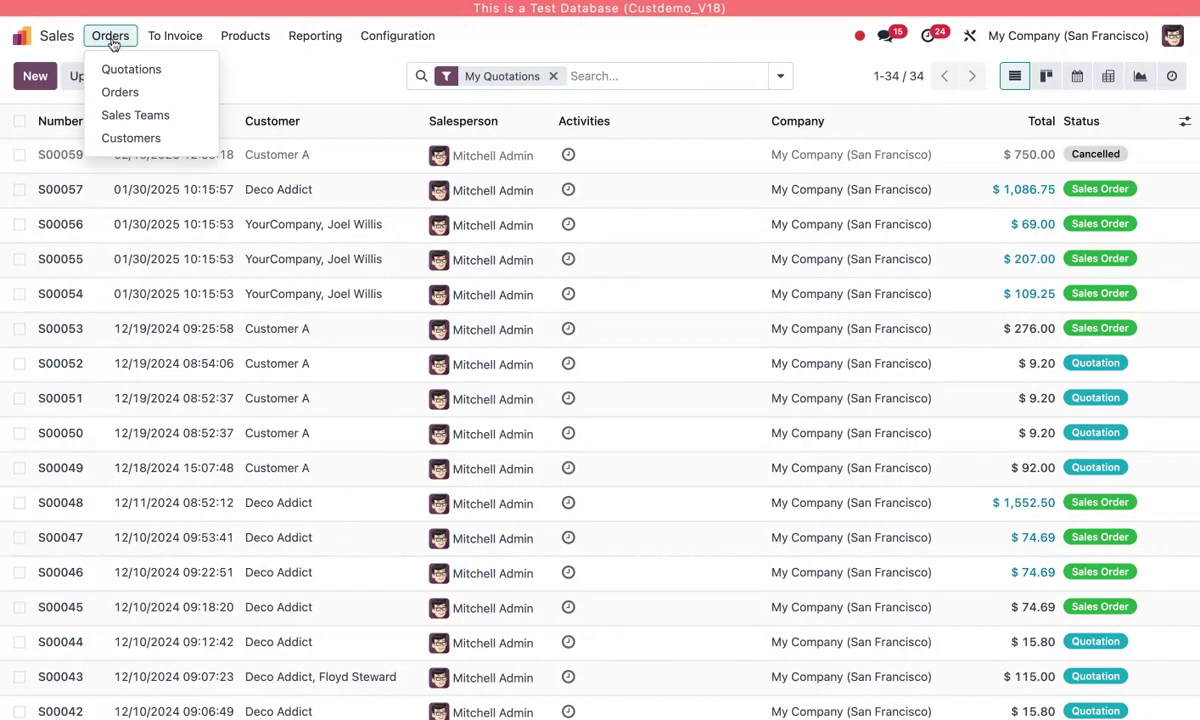
pyautogui.click(114, 91)
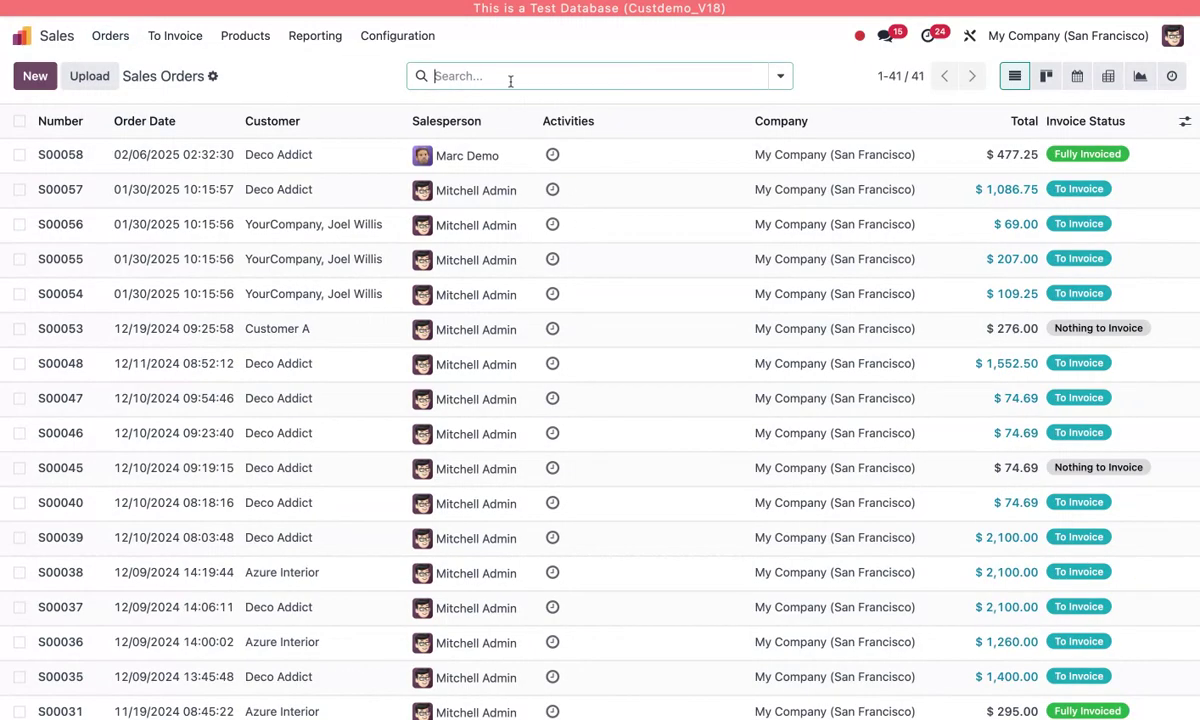
pyautogui.click(1107, 80)
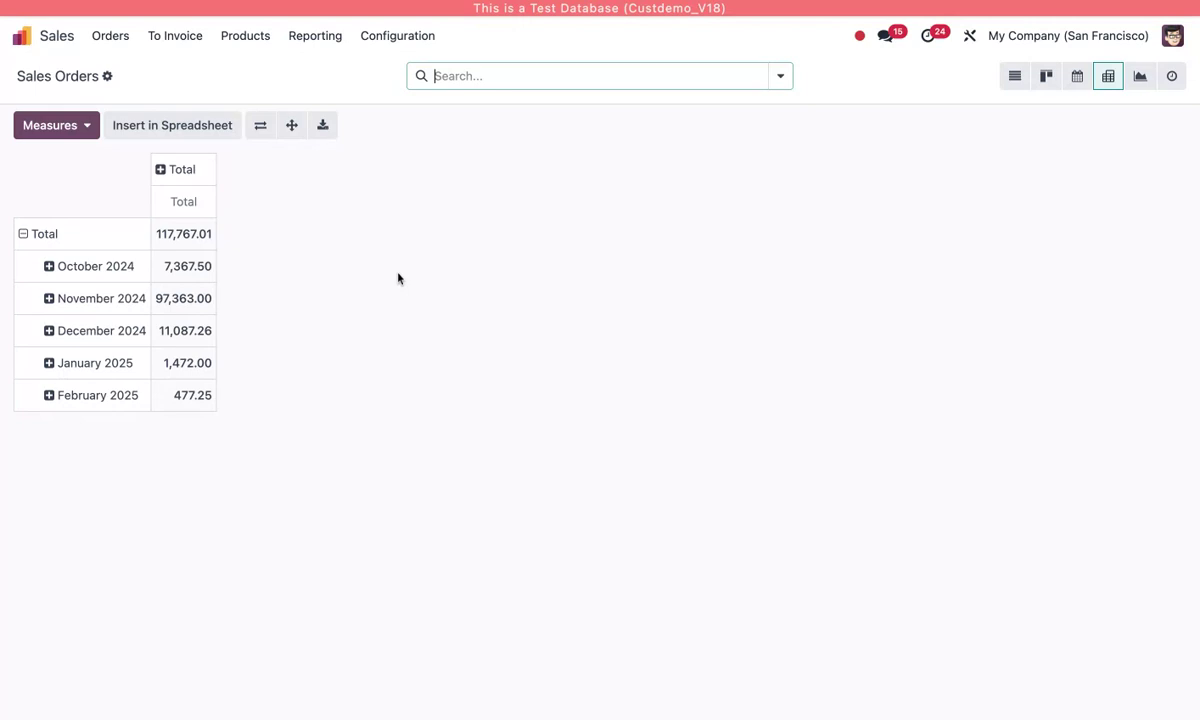
pyautogui.click(168, 170)
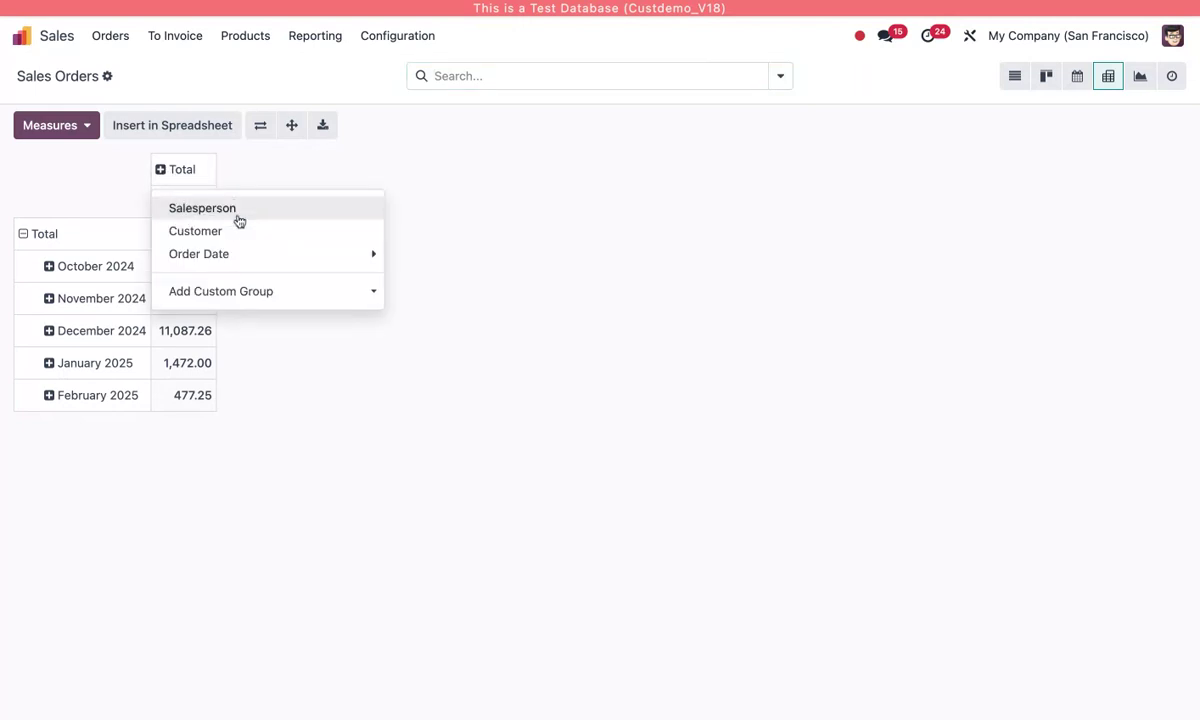
pyautogui.click(193, 210)
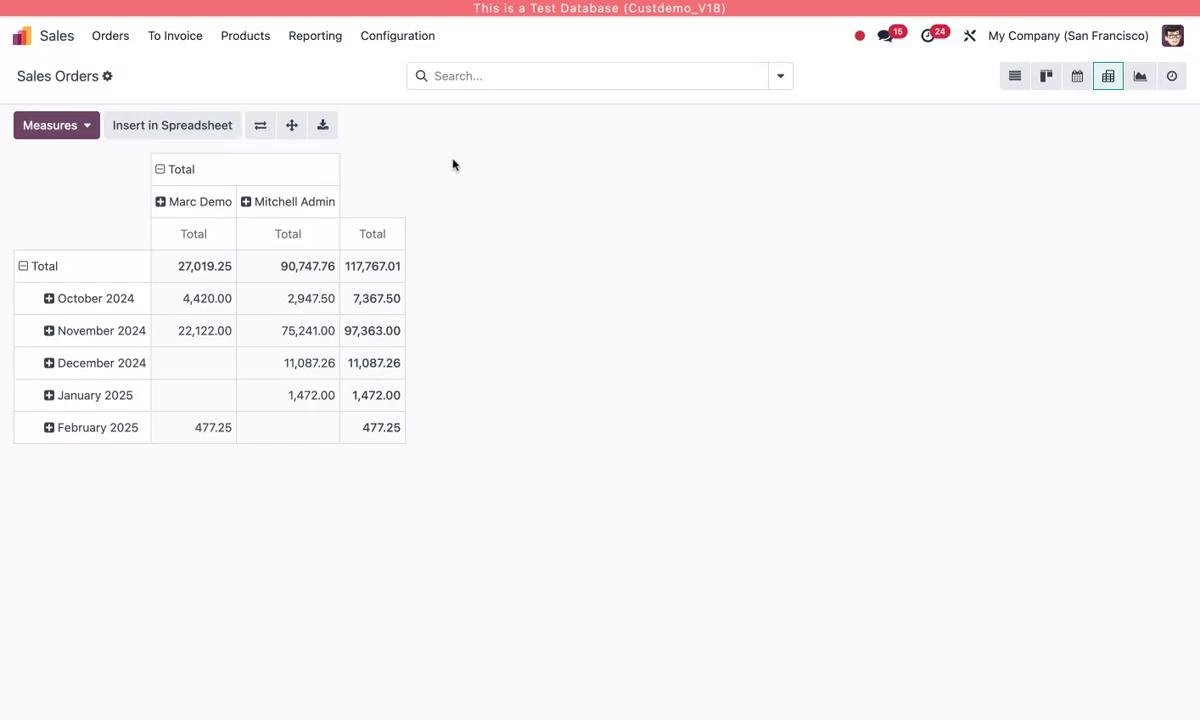
# - Insert the pivot into a new blank spreadsheet titled 'Salesperson by Month'
pyautogui.click(181, 125)
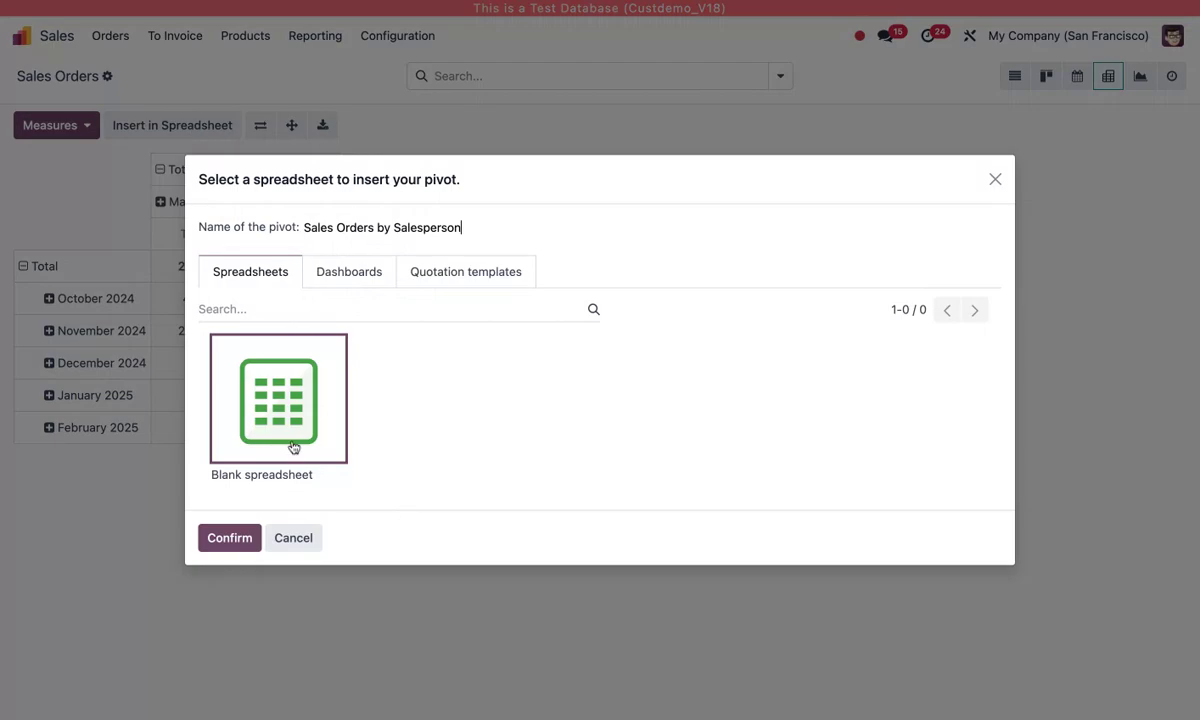
pyautogui.click(237, 545)
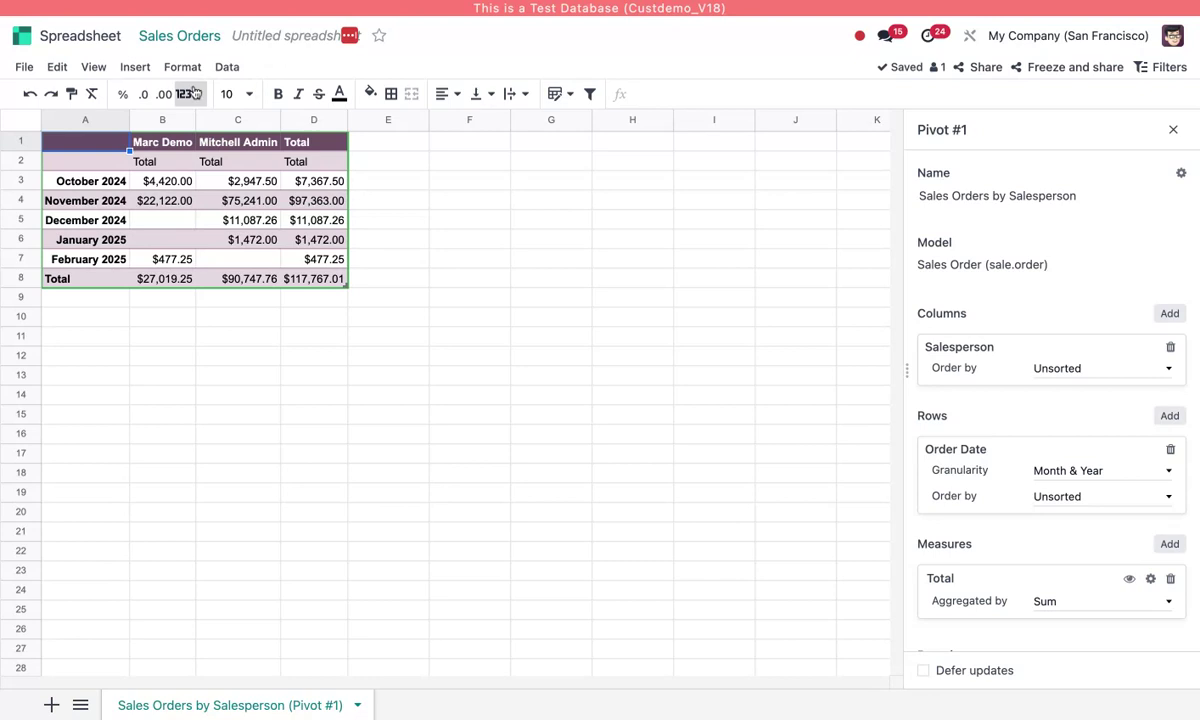
pyautogui.click(250, 35)
pyautogui.tripleClick(263, 35)
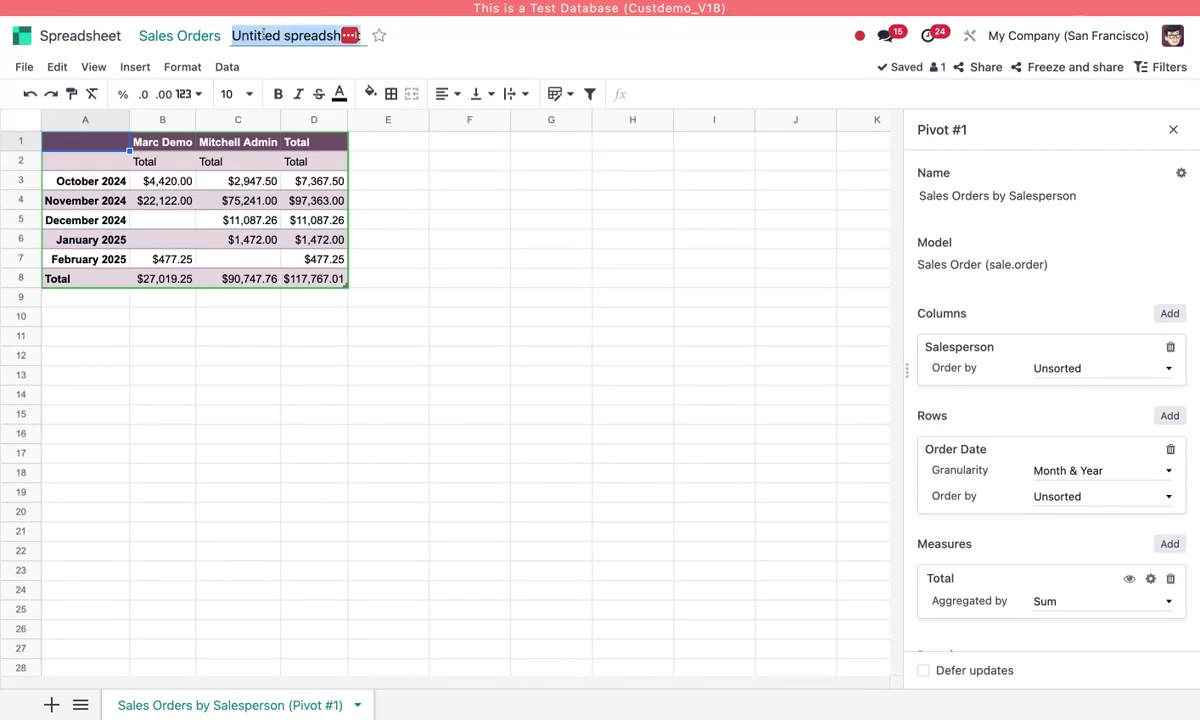
pyautogui.write('S')
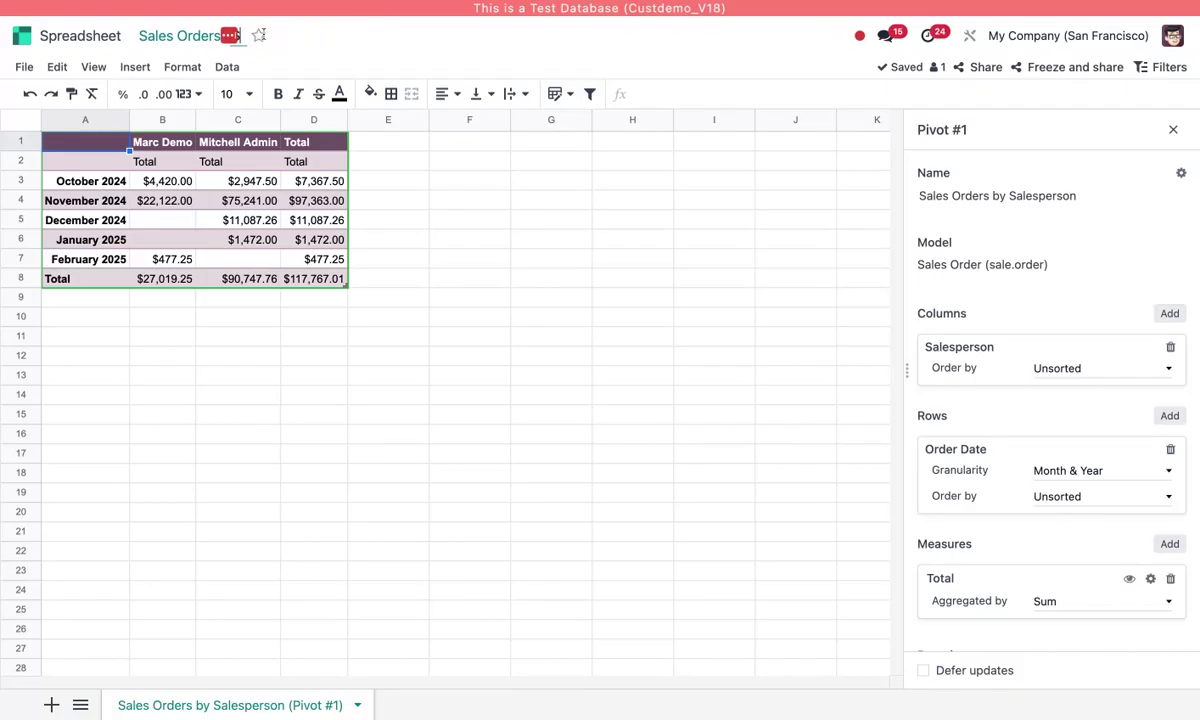
pyautogui.write('alespers')
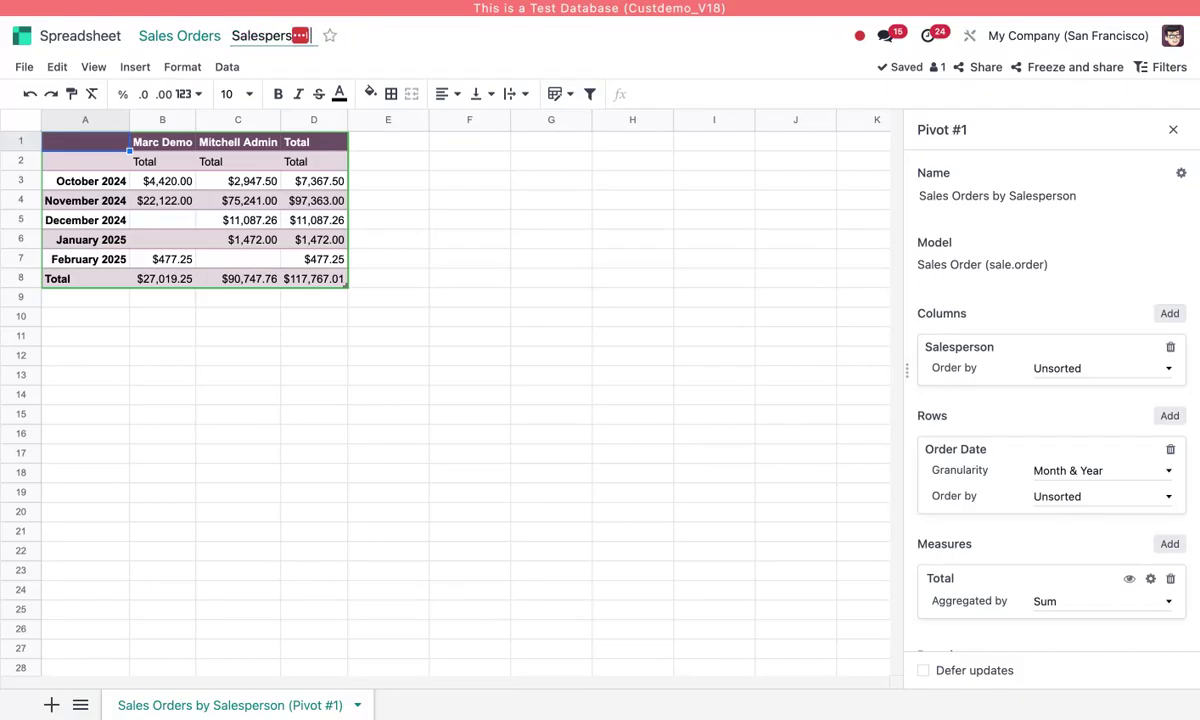
pyautogui.write('on by Mont')
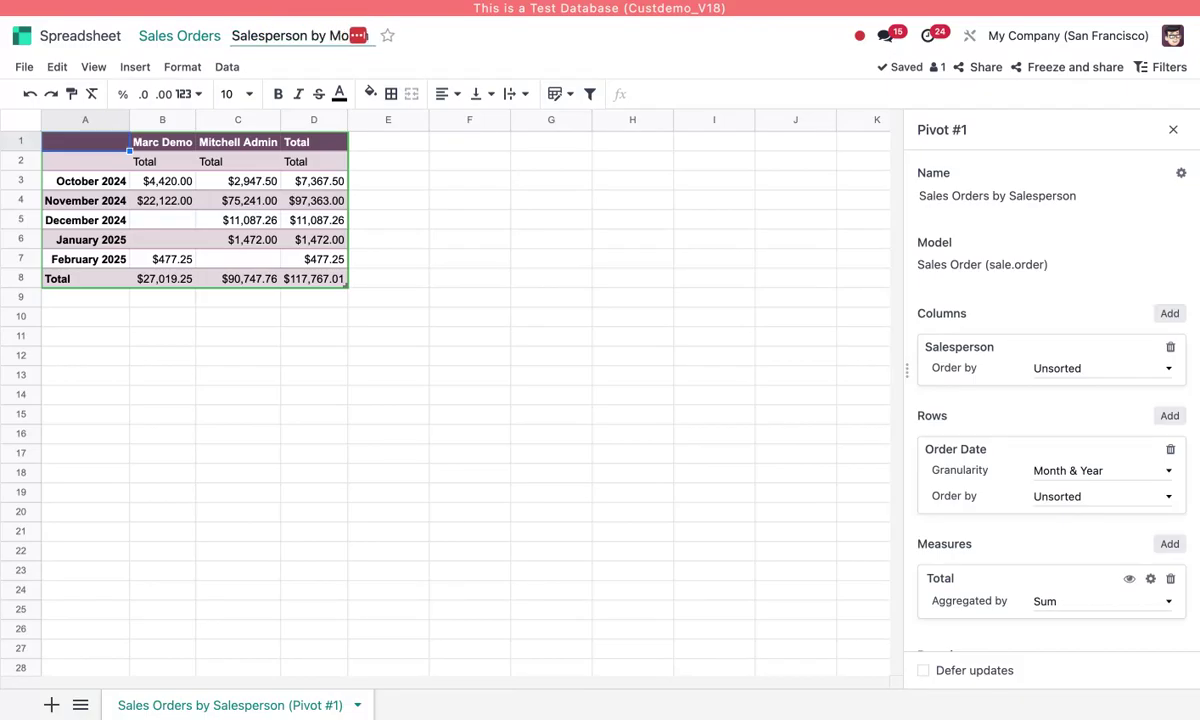
pyautogui.press('Return')
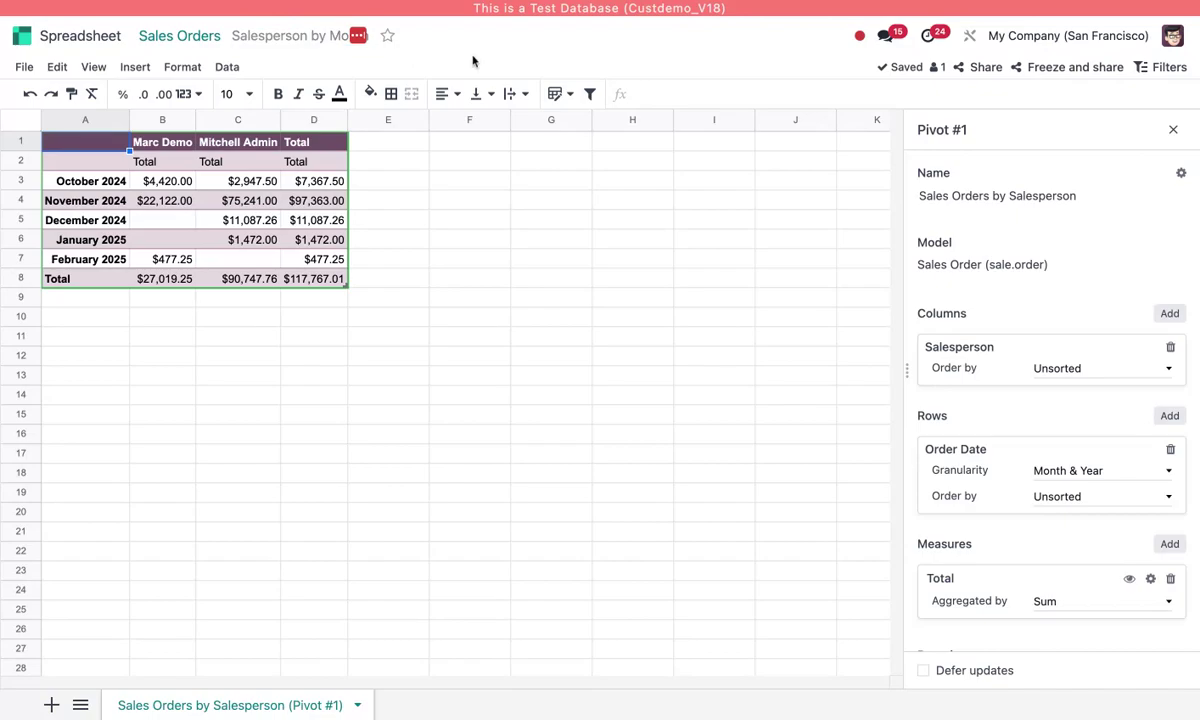
# - Reopen the Salesperson by Month spreadsheet from the Documents app's file list
pyautogui.click(19, 35)
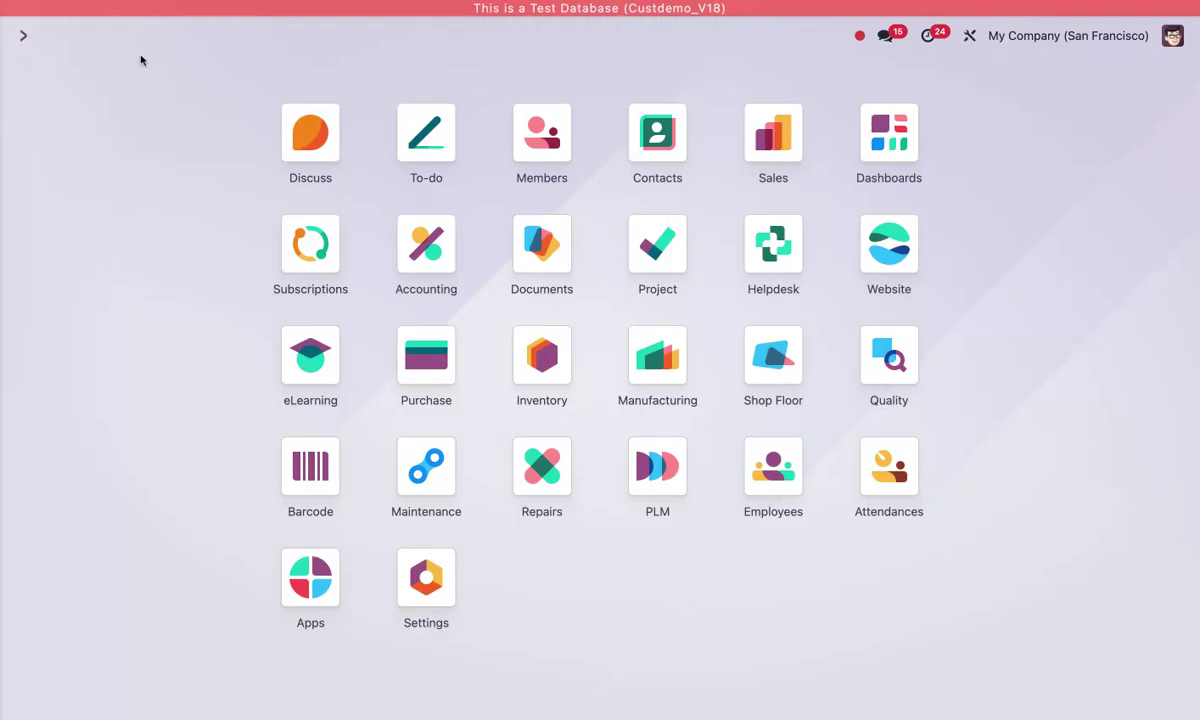
pyautogui.click(538, 250)
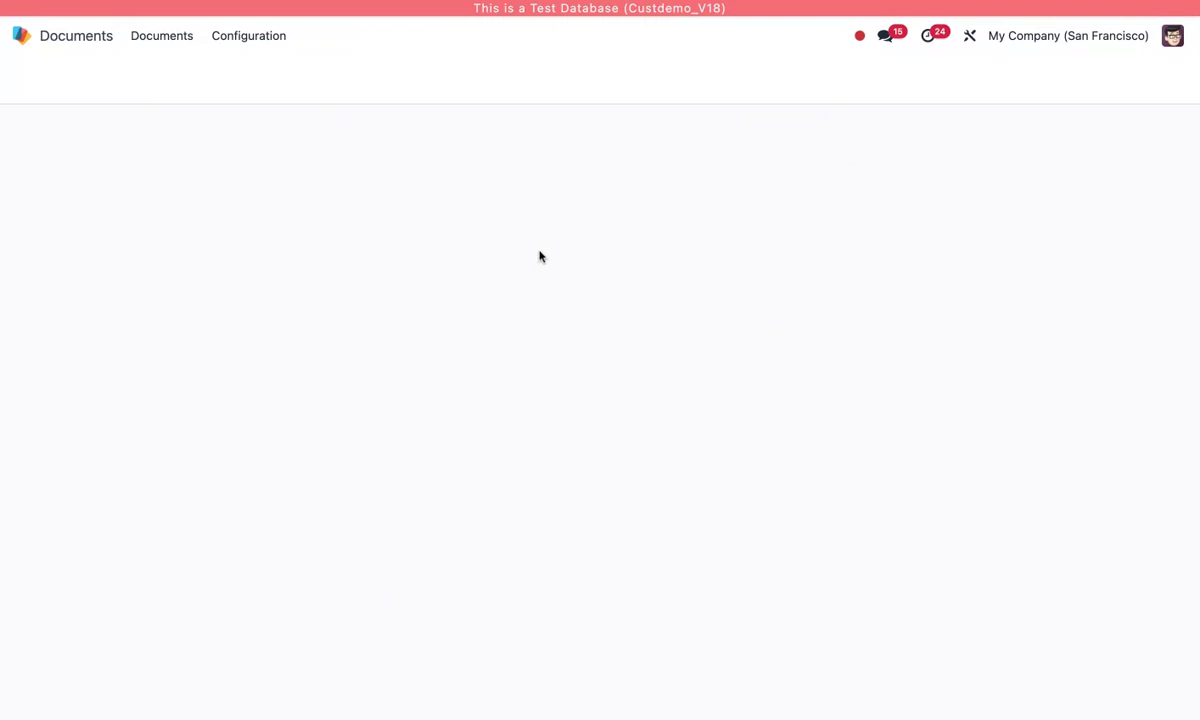
pyautogui.moveTo(318, 505)
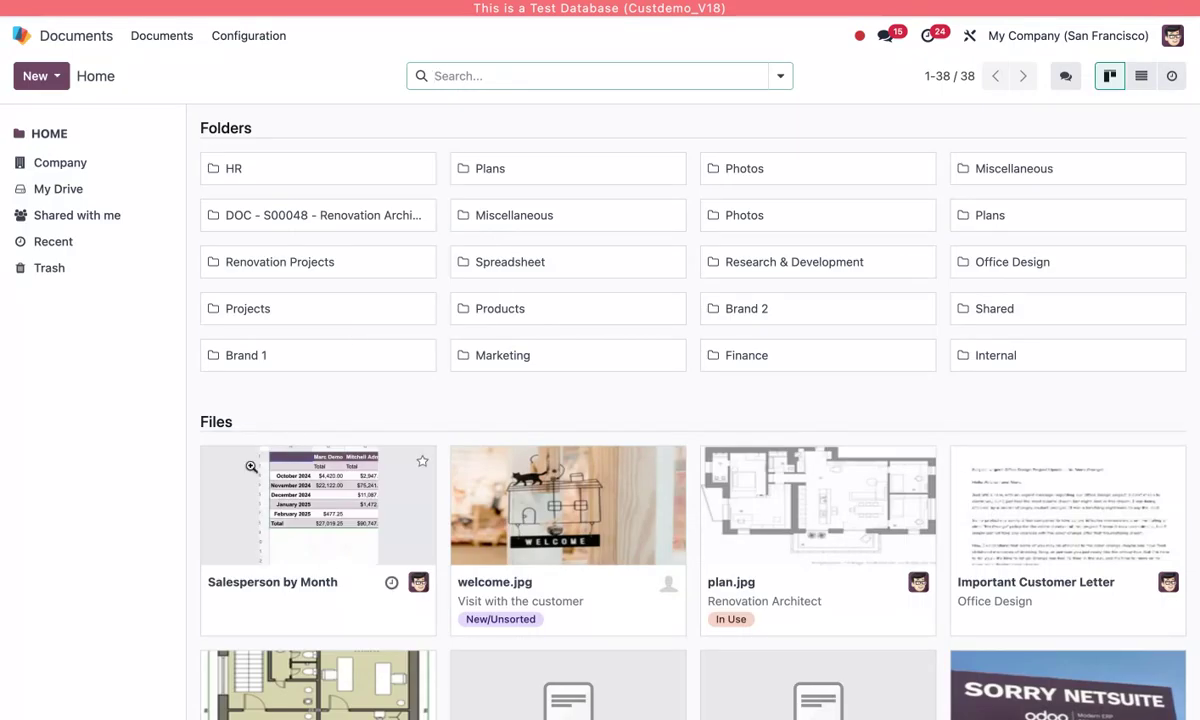
pyautogui.click(252, 467)
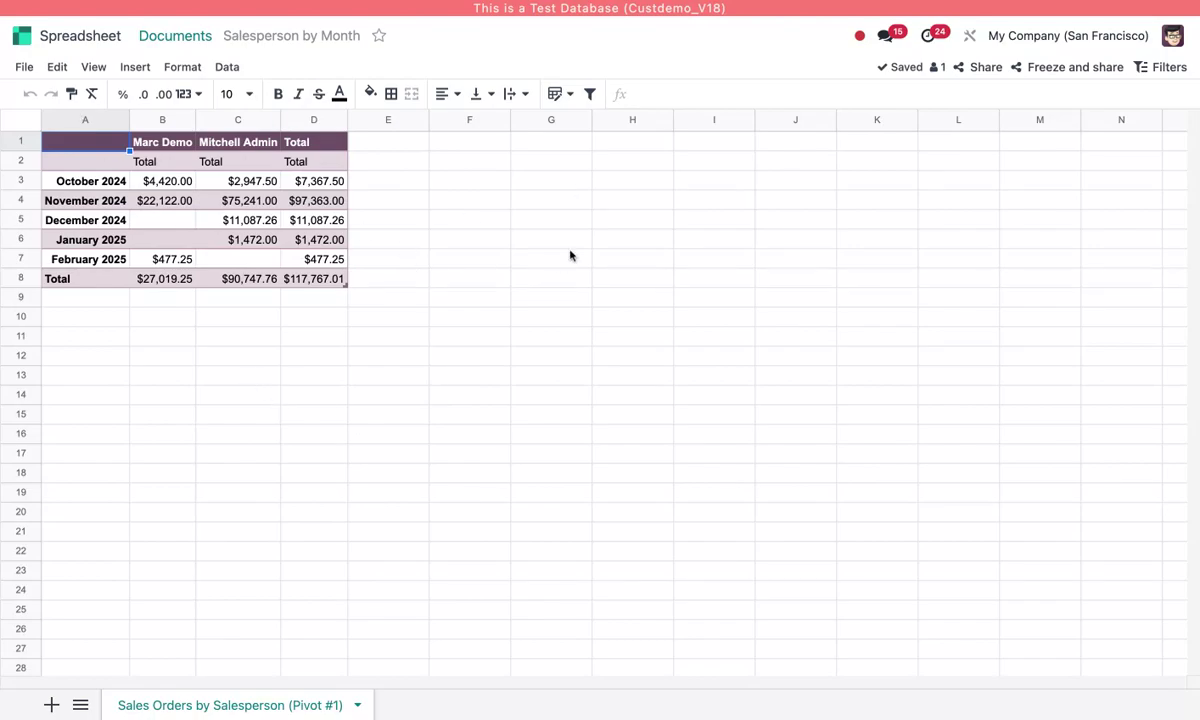
# - Save the spreadsheet as a dashboard in the Sales section, adding no access groups
pyautogui.click(24, 69)
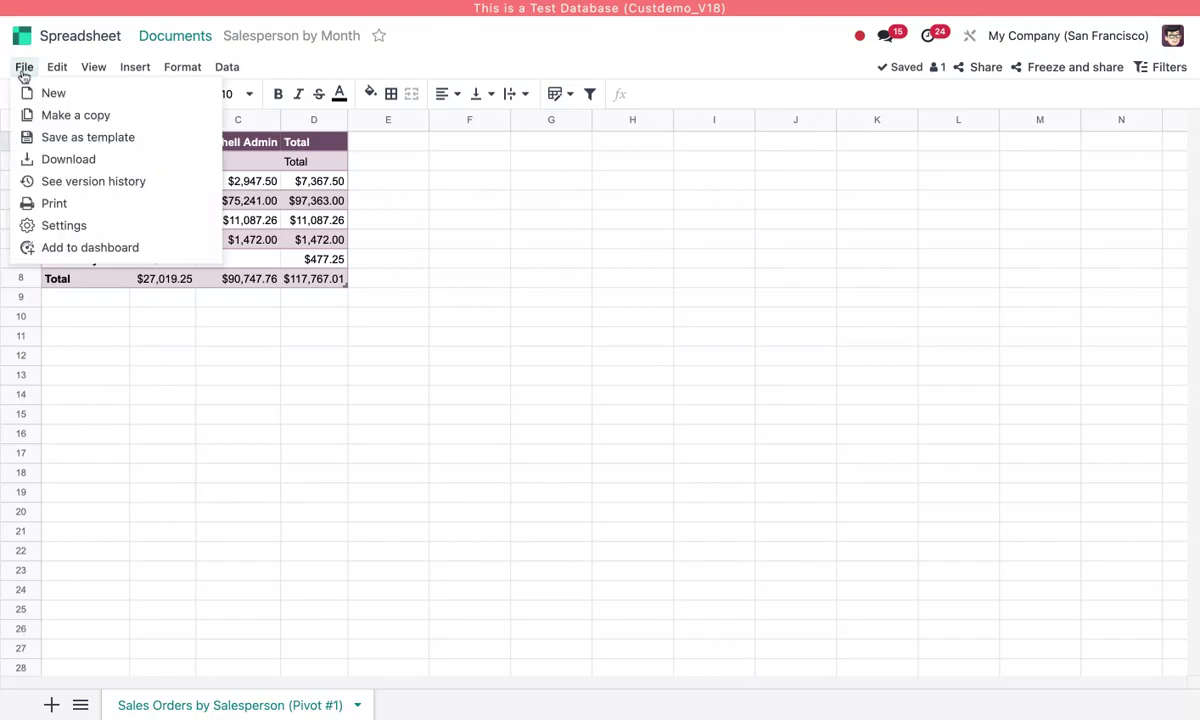
pyautogui.click(127, 249)
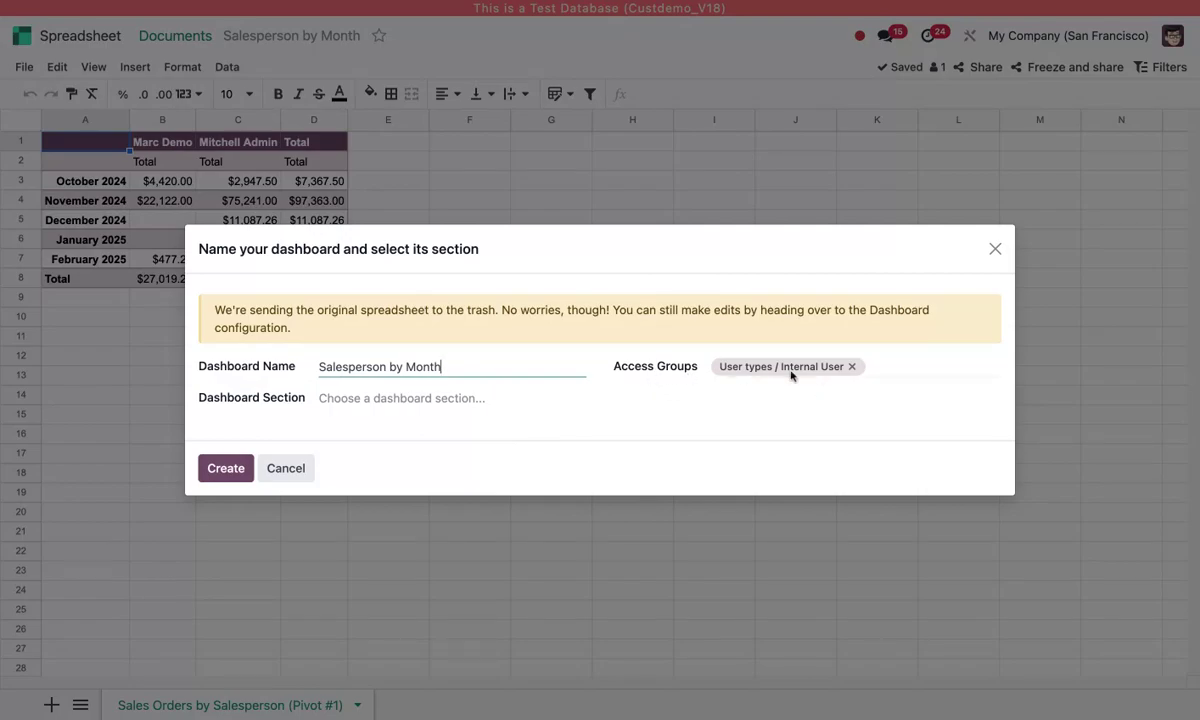
pyautogui.click(916, 367)
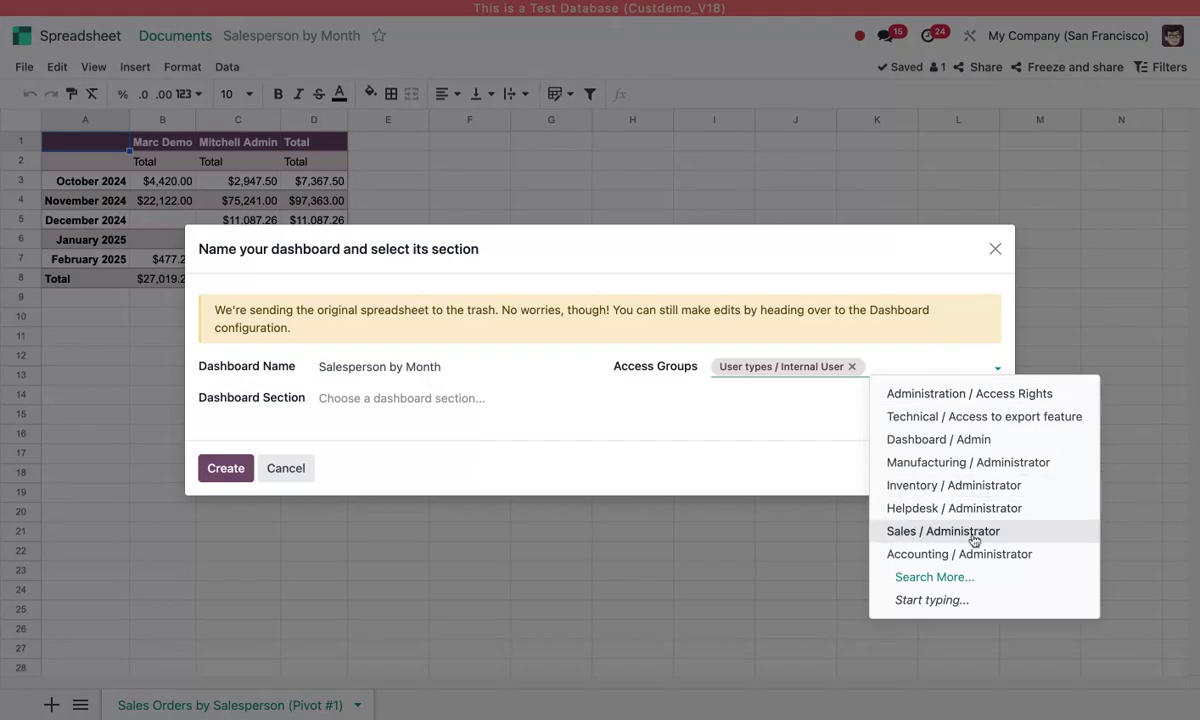
pyautogui.click(785, 422)
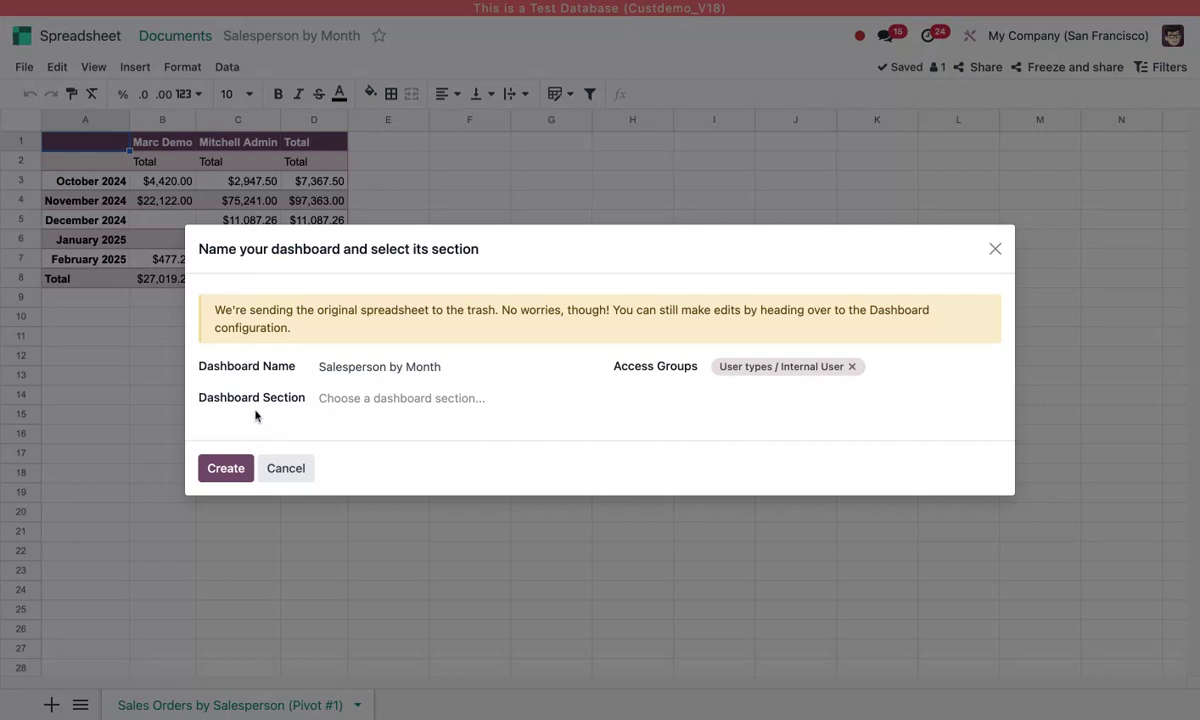
pyautogui.click(405, 398)
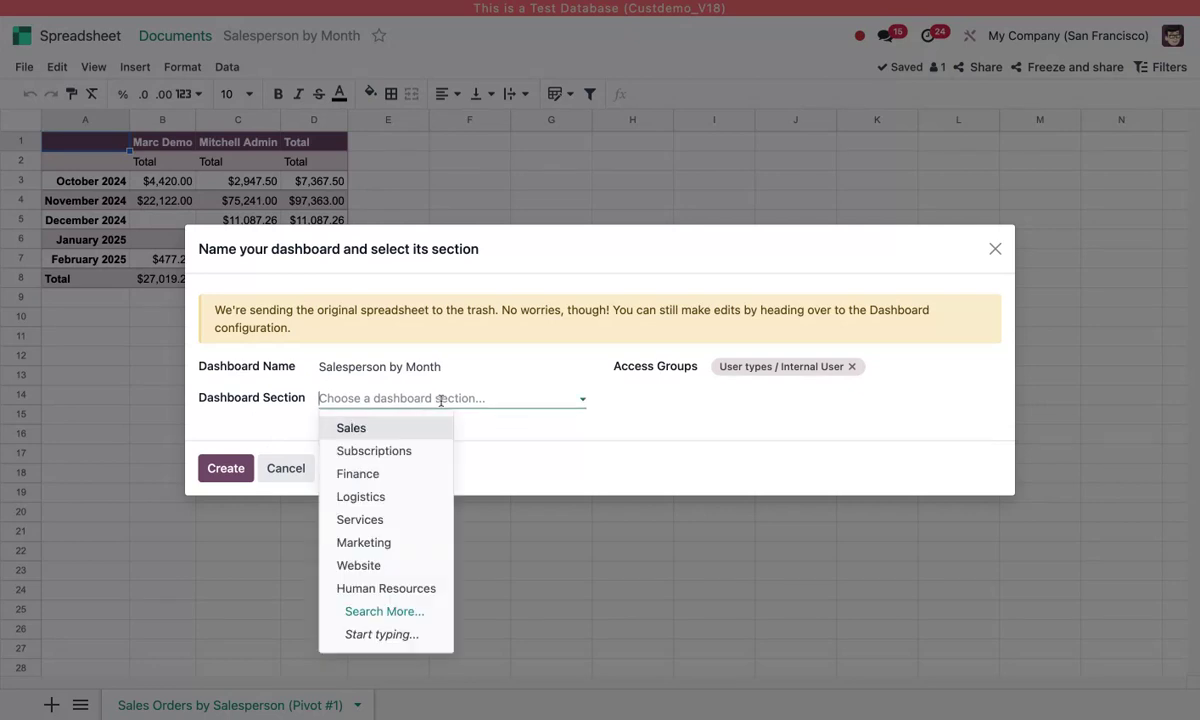
pyautogui.click(349, 430)
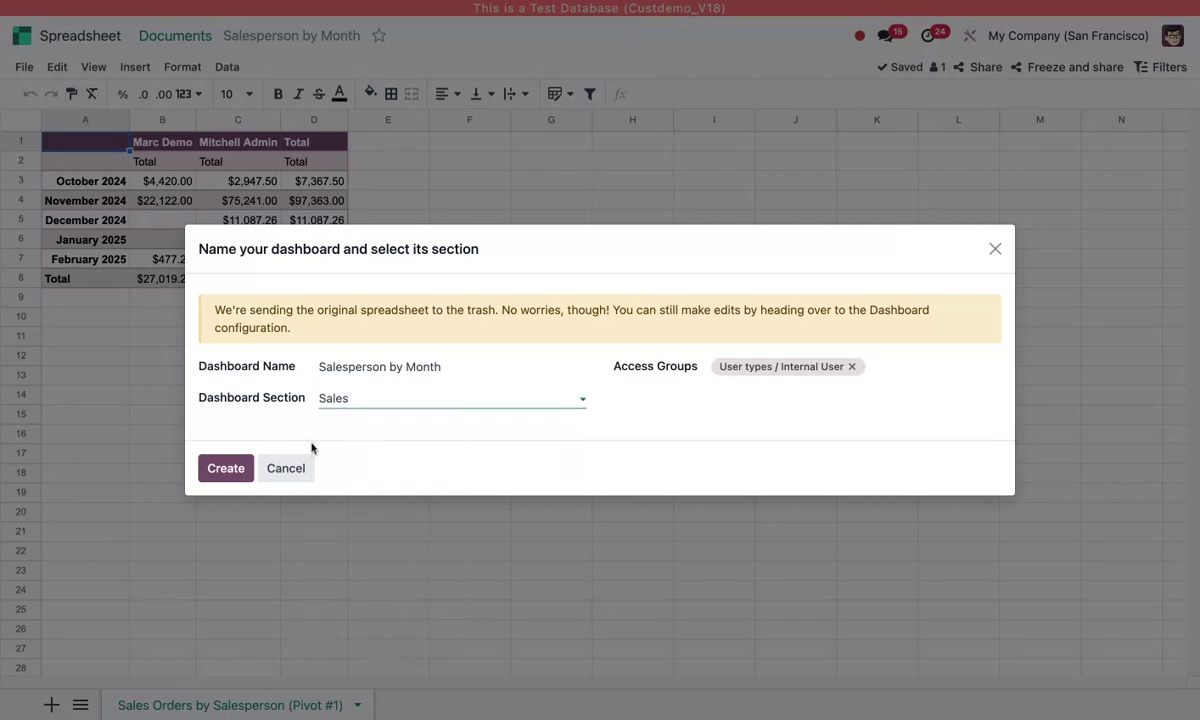
pyautogui.click(226, 474)
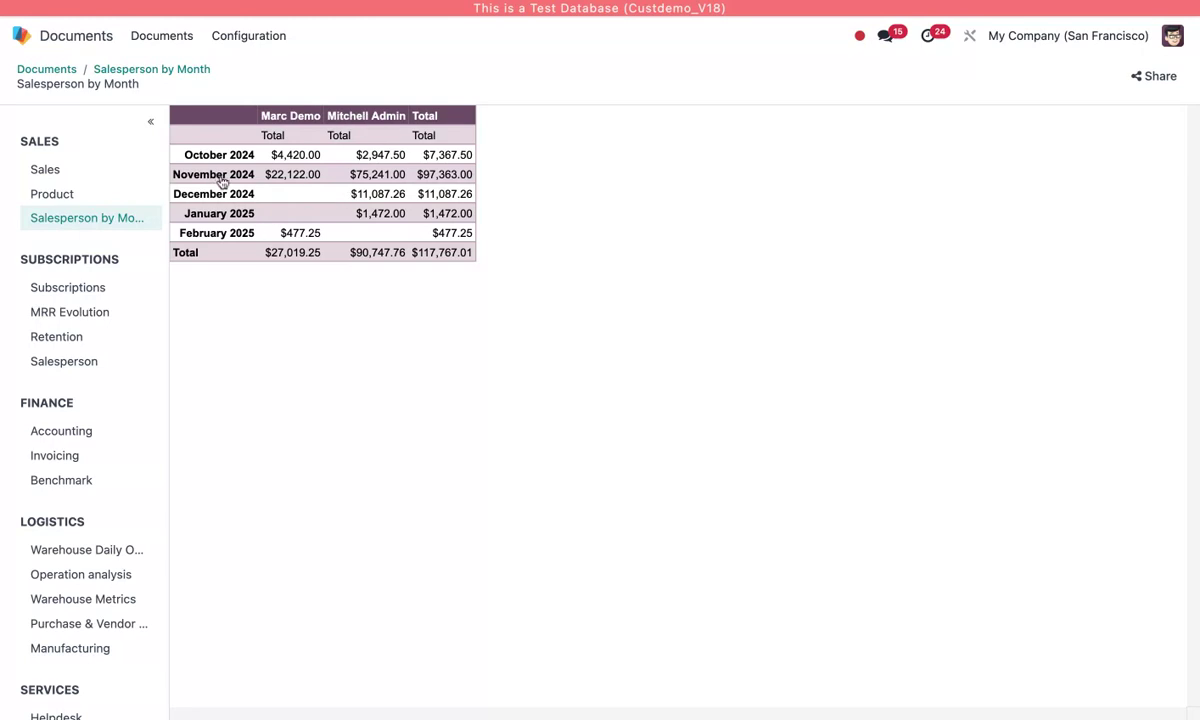
# - Drill into Mitchell Admin's November 2024 cell to list its six orders totalling $75,241.00
pyautogui.click(361, 183)
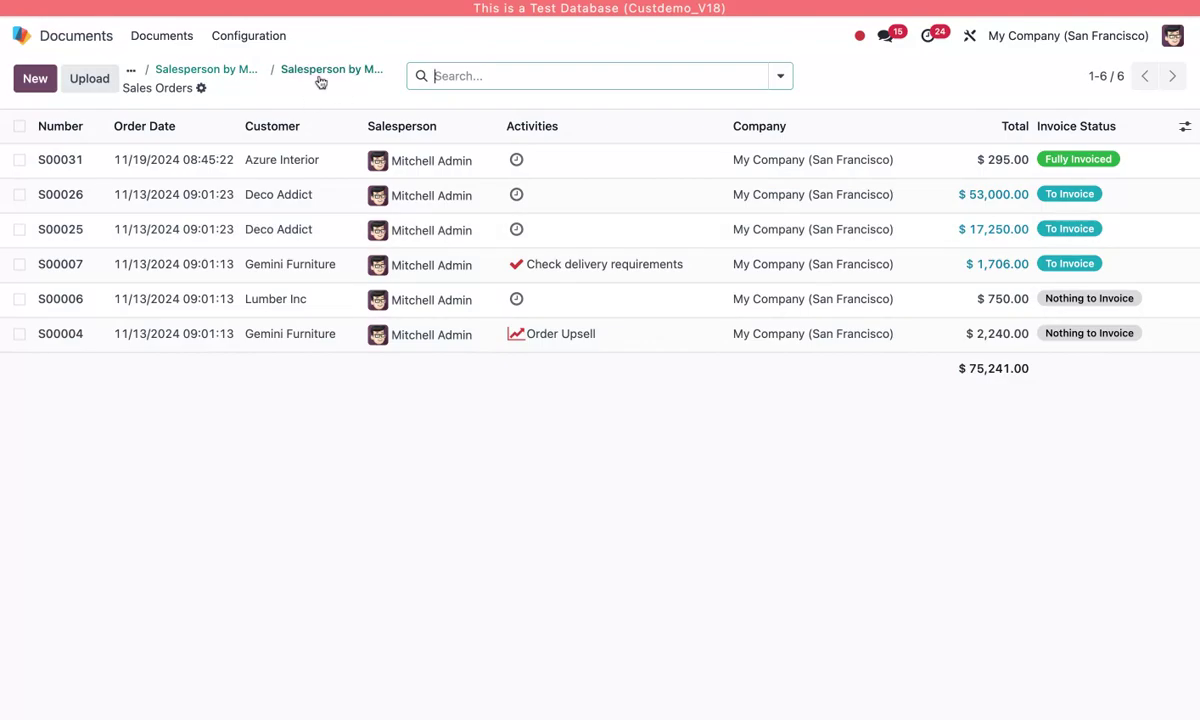
# - List the five October 2024 orders totalling $7,367.50, then return to the pivot
pyautogui.click(318, 74)
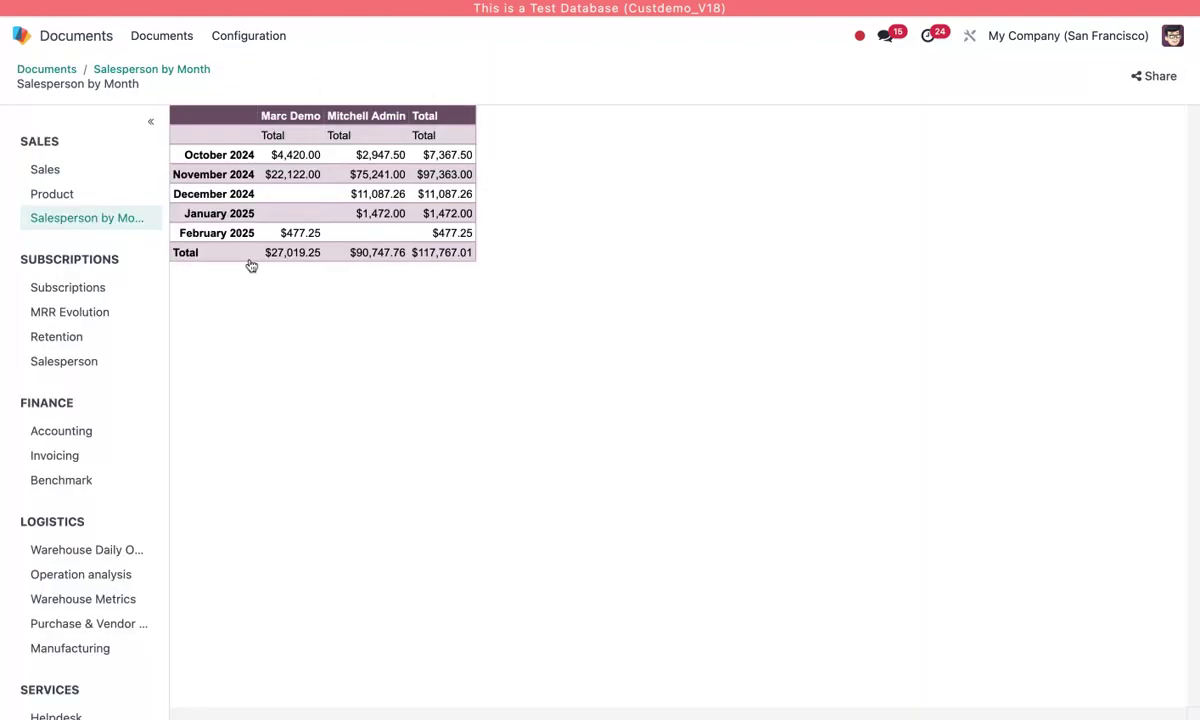
pyautogui.click(212, 162)
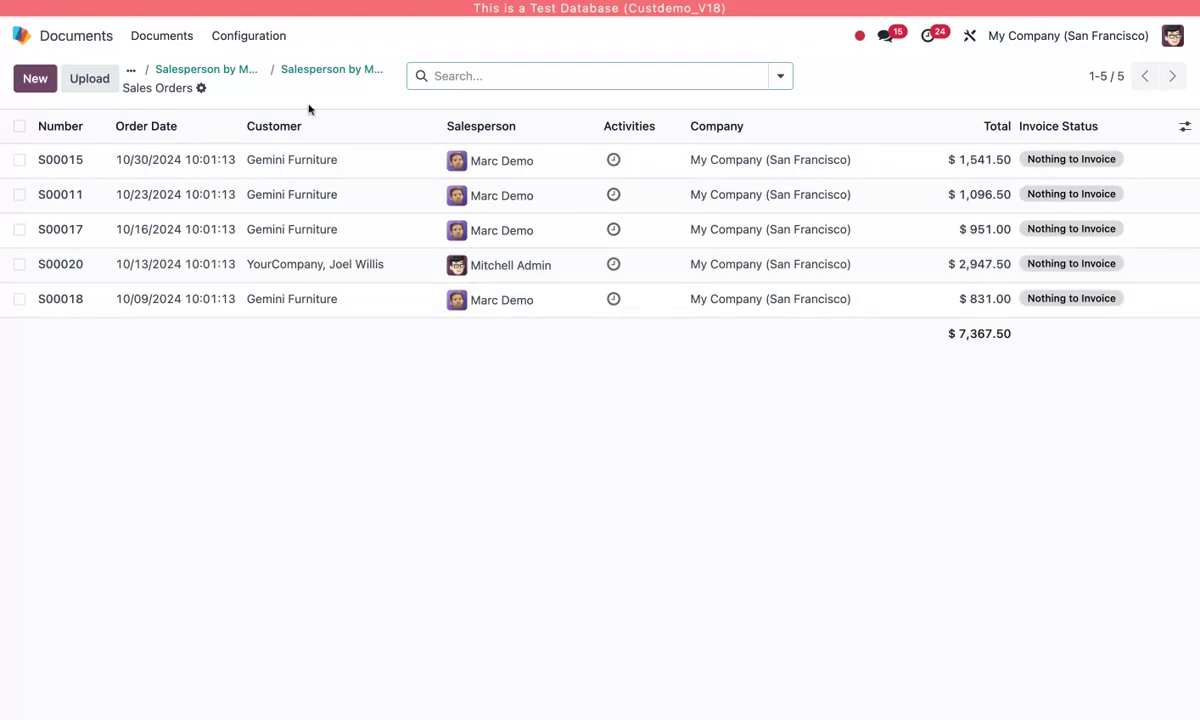
pyautogui.click(305, 72)
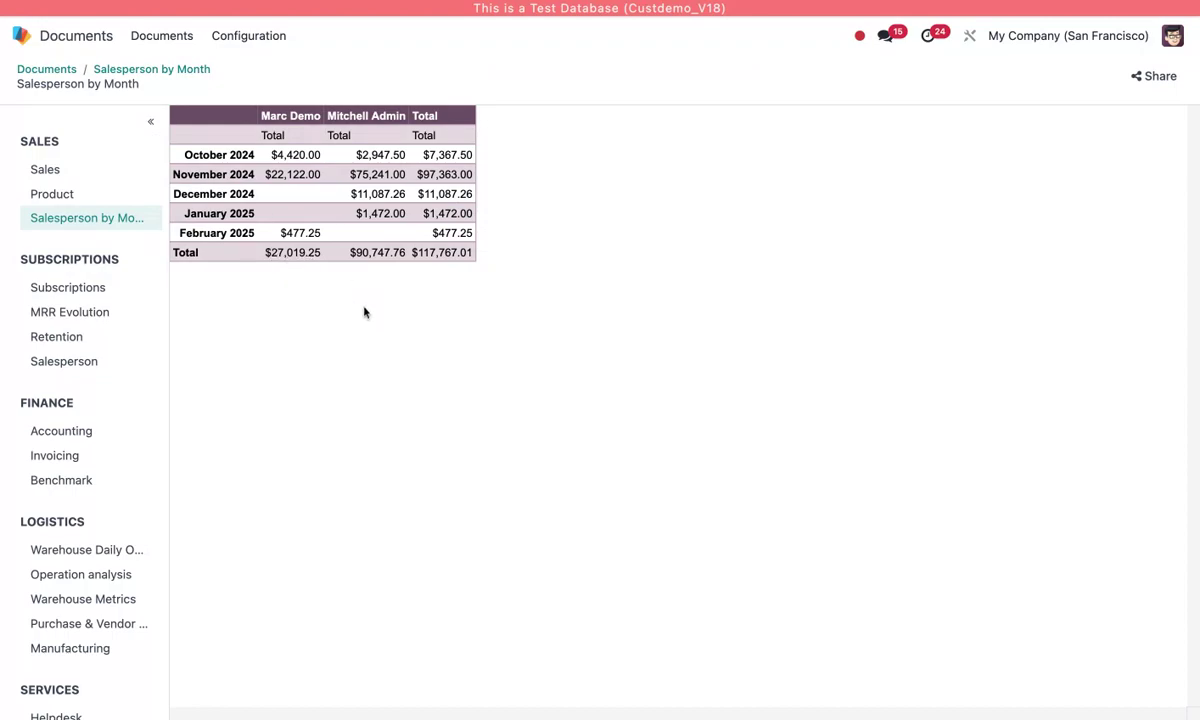
# - Start a new Sales quotation for Customer A
pyautogui.click(42, 48)
pyautogui.click(771, 150)
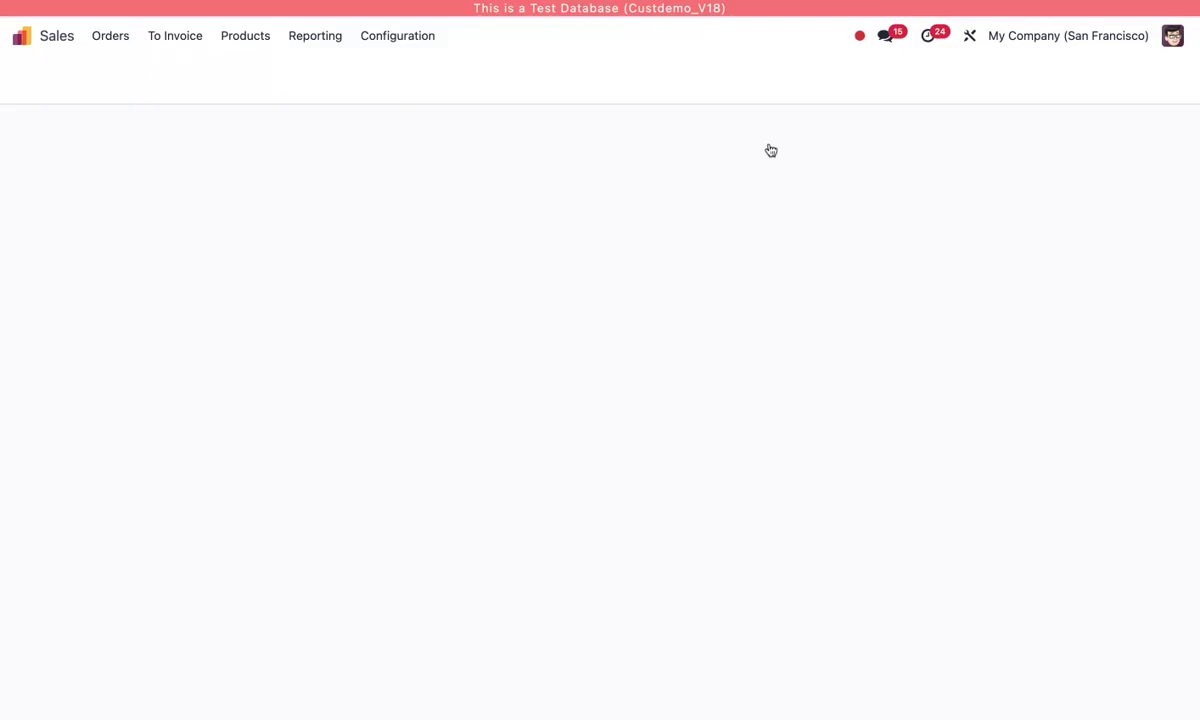
pyautogui.click(35, 76)
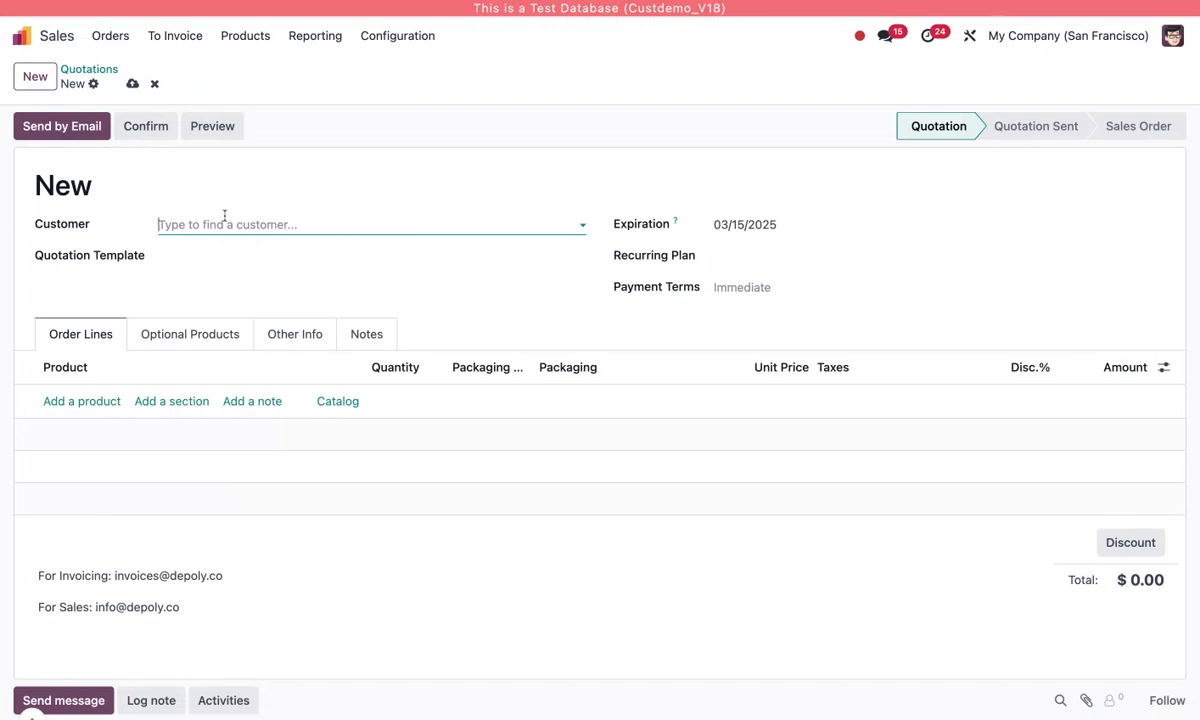
pyautogui.write('Customer')
pyautogui.click(228, 253)
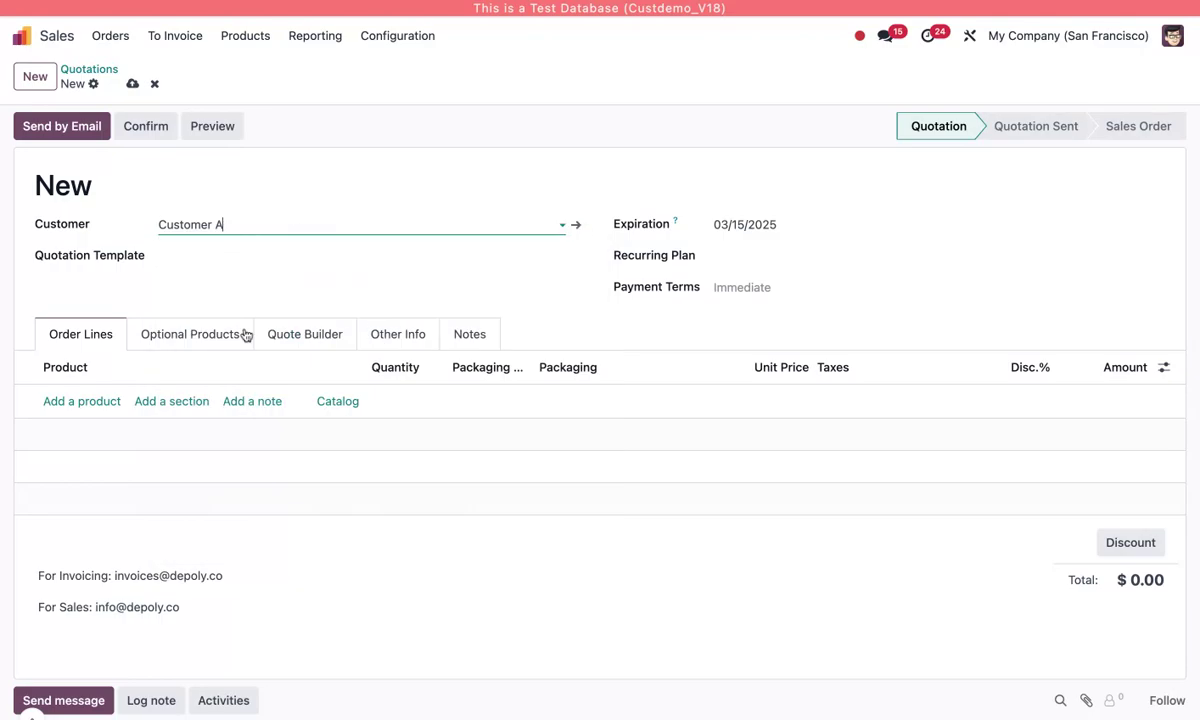
# - Add two Acoustic Bloc Screens (Wood) to the order, totalling $590.00
pyautogui.click(100, 412)
pyautogui.click(98, 400)
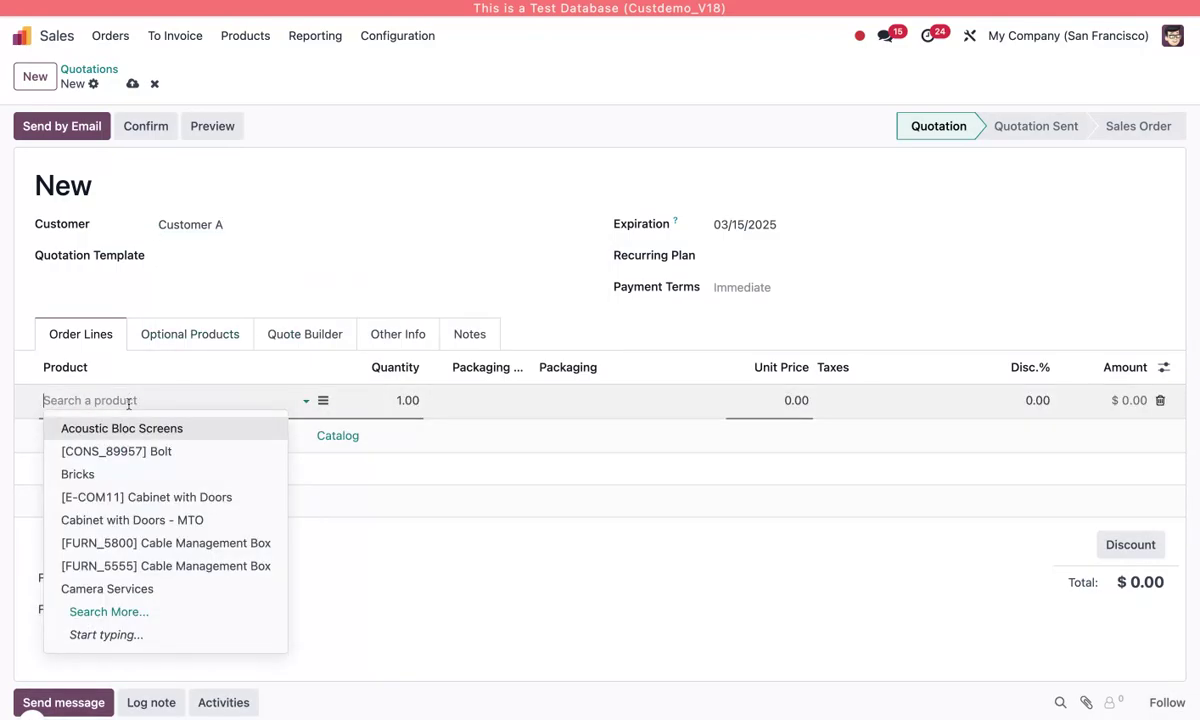
pyautogui.click(145, 429)
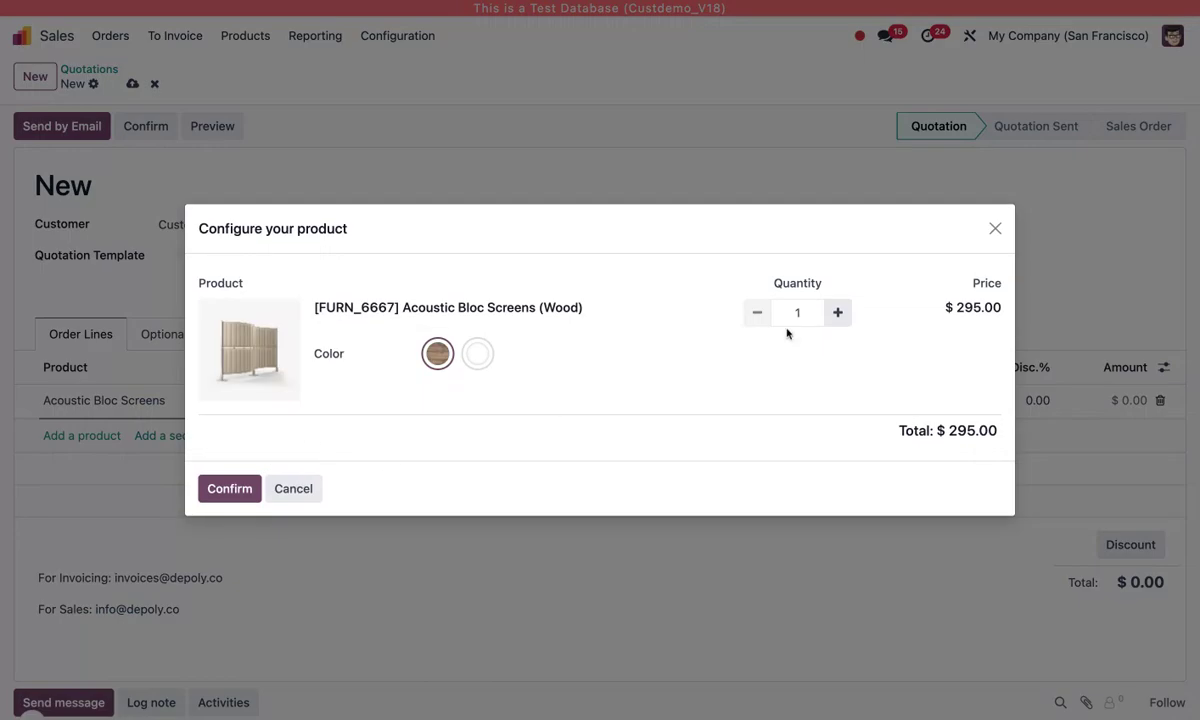
pyautogui.click(838, 313)
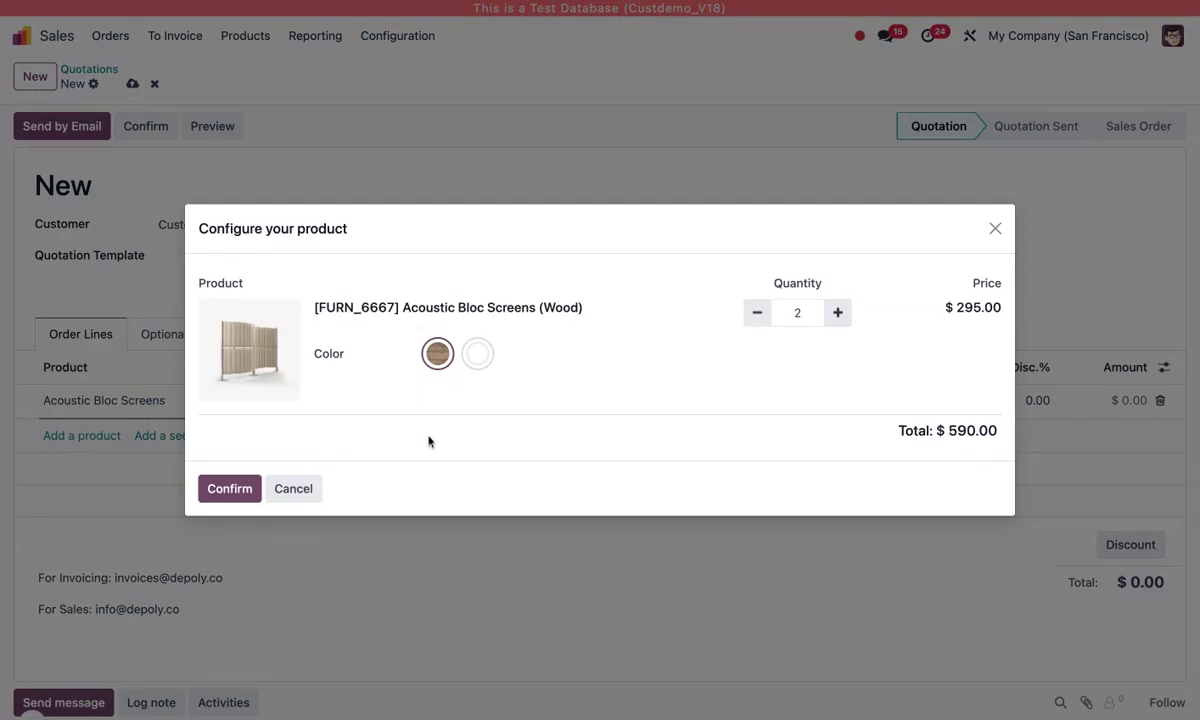
pyautogui.click(260, 496)
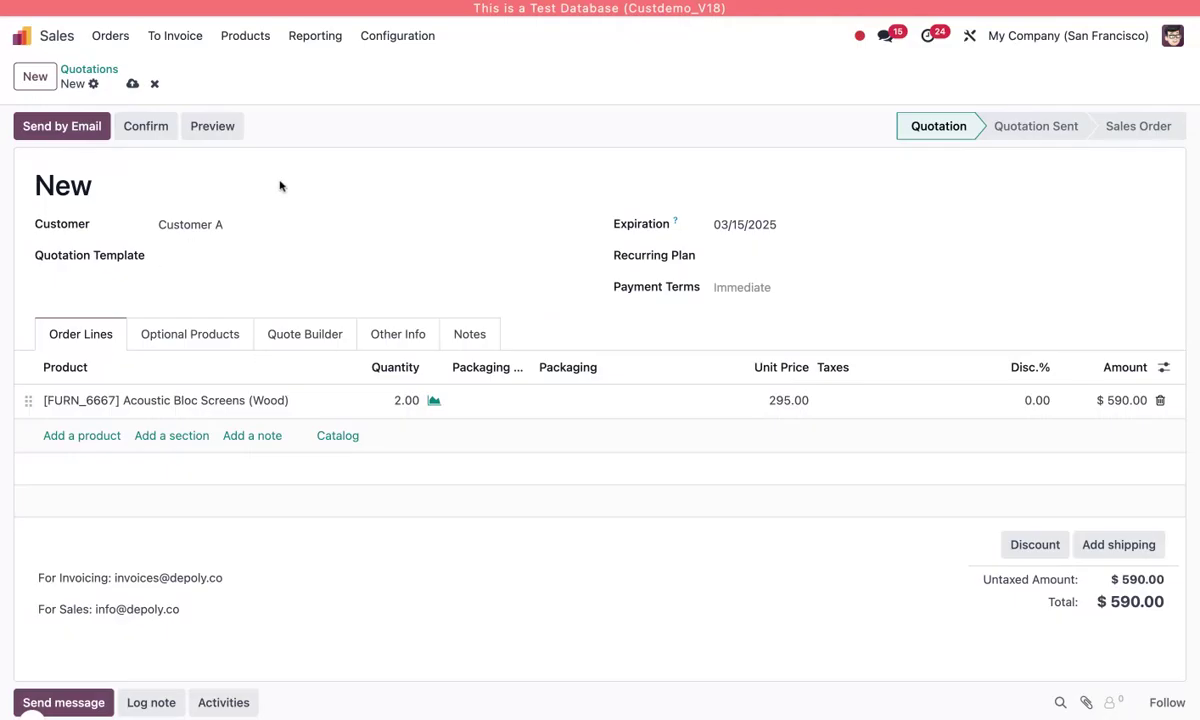
# - Confirm order S00060 and validate its delivery WH/OUT/00247
pyautogui.click(146, 128)
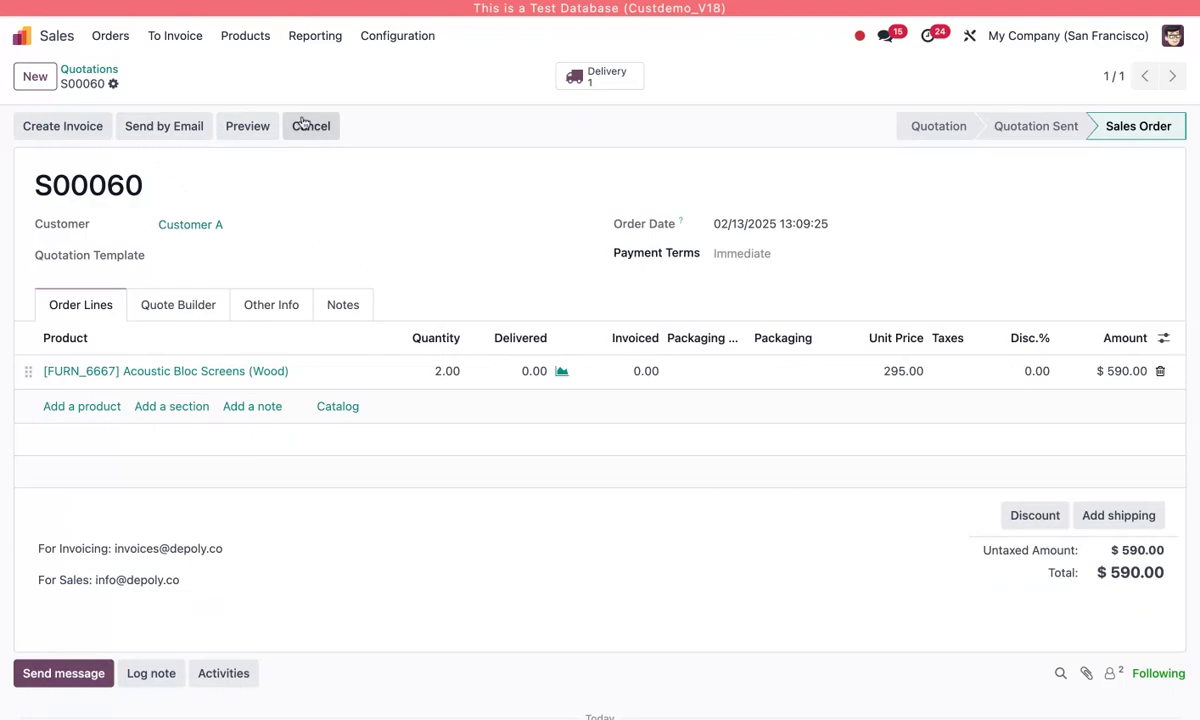
pyautogui.click(600, 76)
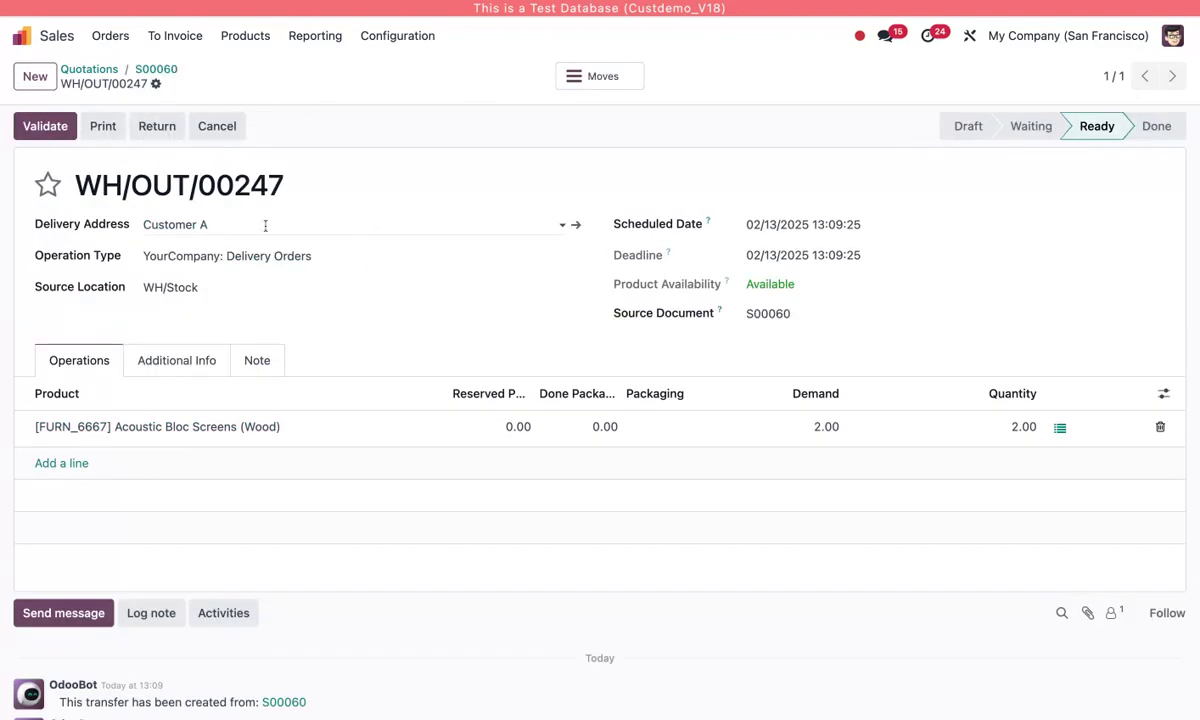
pyautogui.click(42, 126)
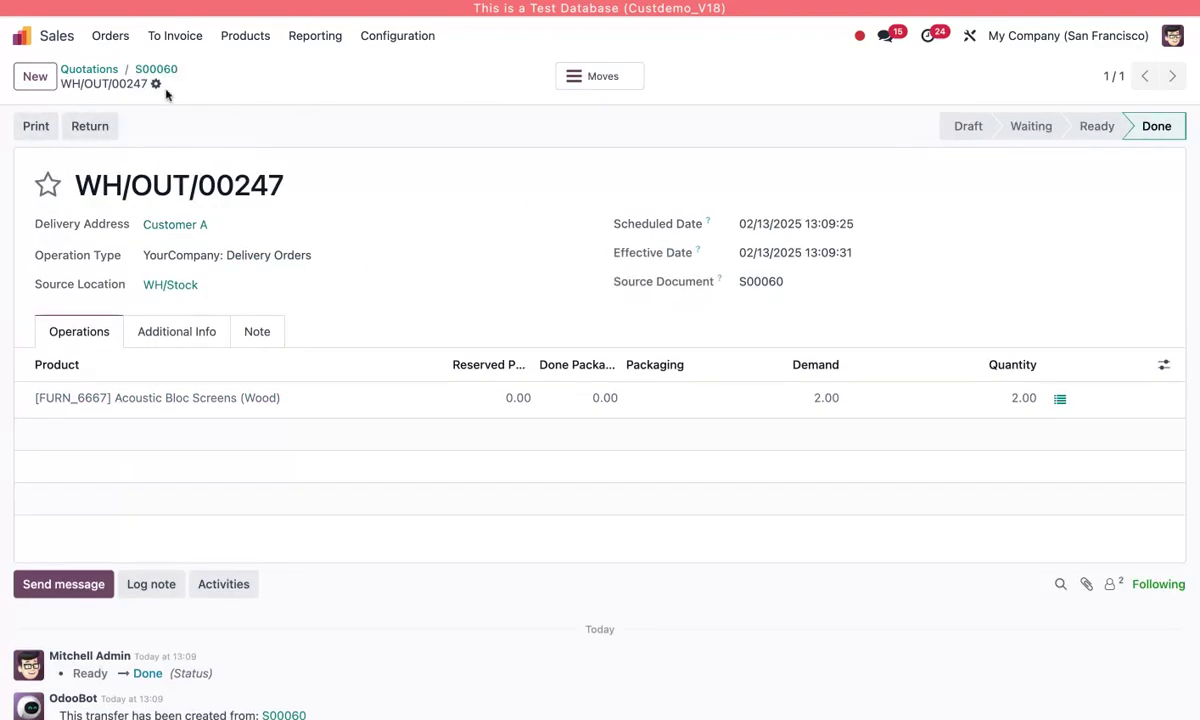
# - Trace Mitchell Admin's new February 2025 $590.00 in the Salesperson by Month dashboard to order S00060
pyautogui.click(18, 38)
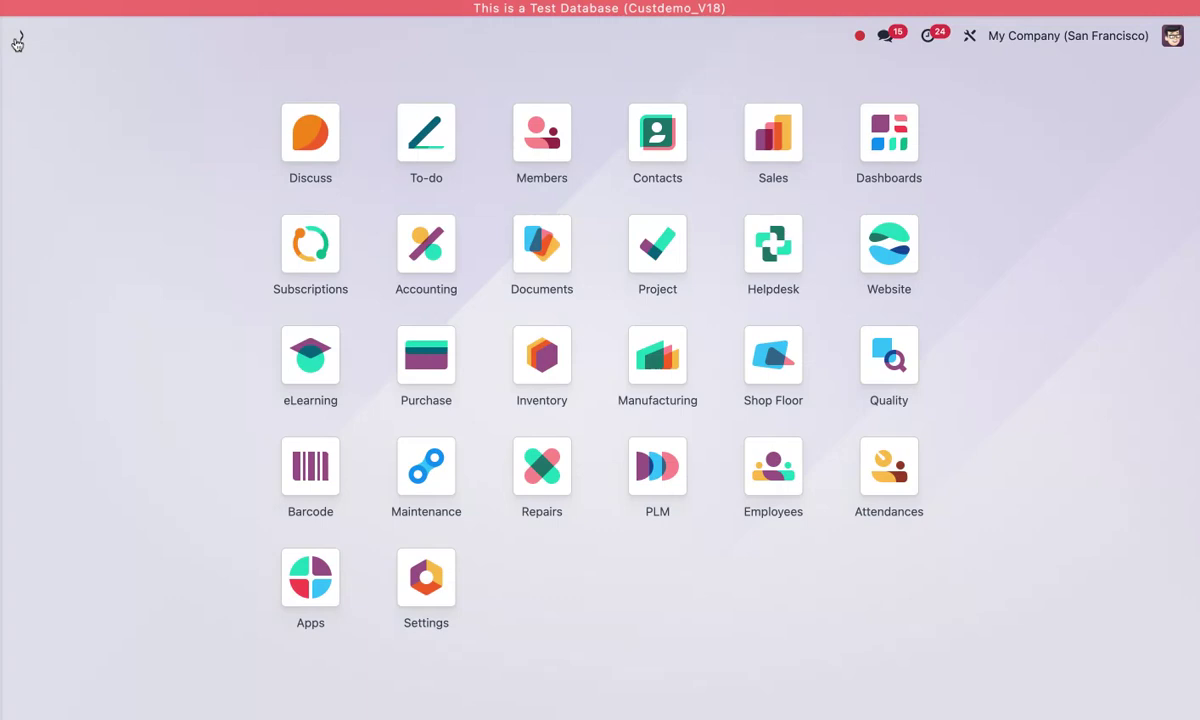
pyautogui.click(886, 138)
pyautogui.click(47, 219)
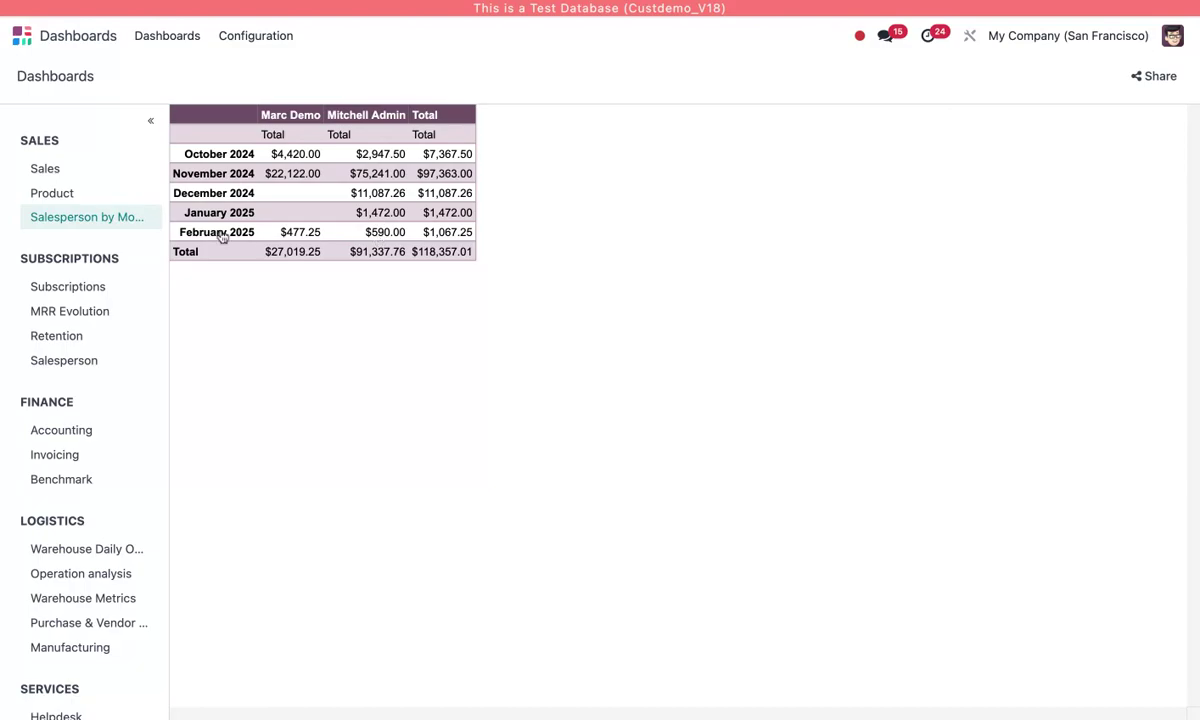
pyautogui.click(380, 236)
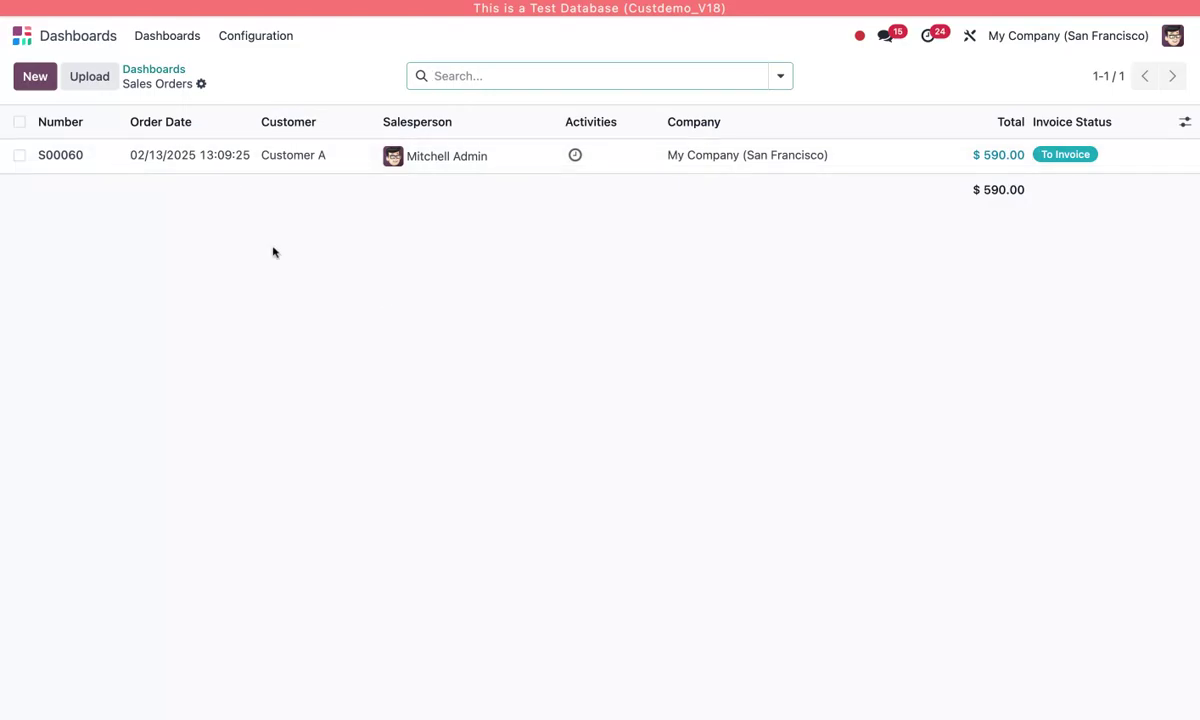
pyautogui.click(155, 70)
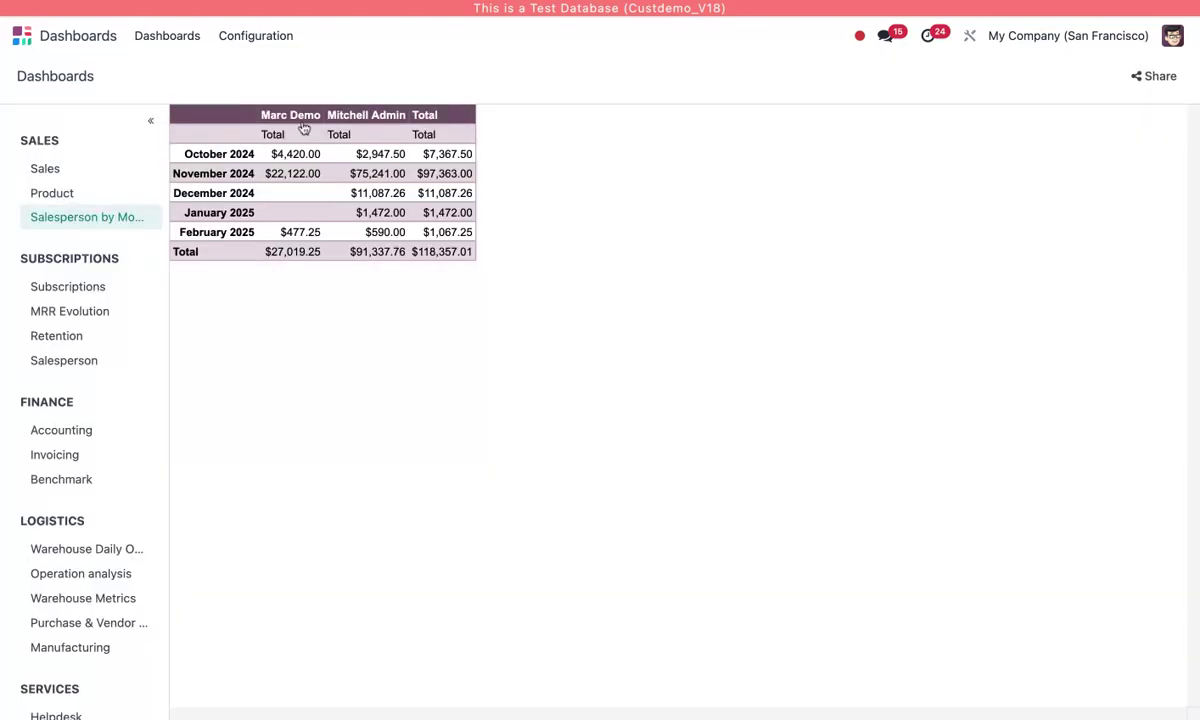